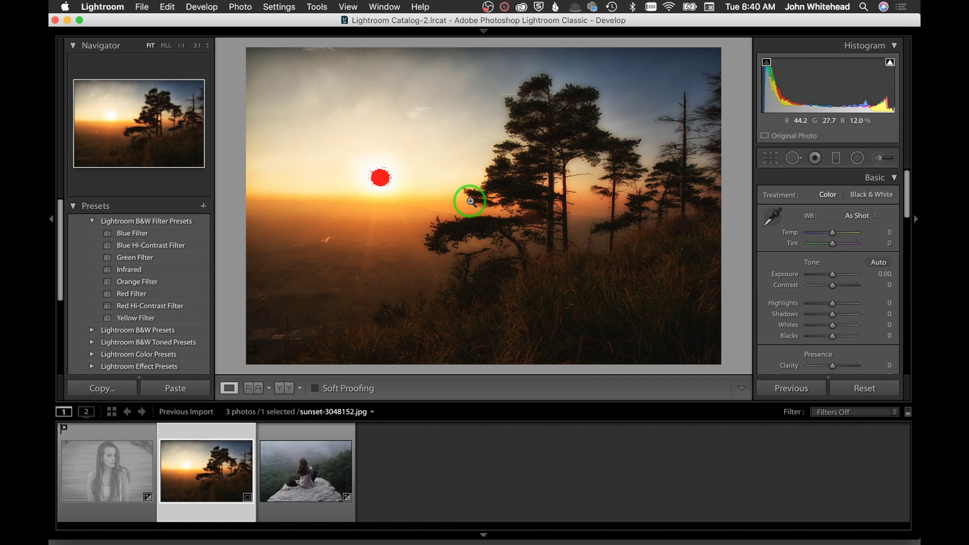
- Start a crop on the sunset photo and set its aspect ratio to 1 x 1
{"action": "left_click", "coordinate": [772, 158]}
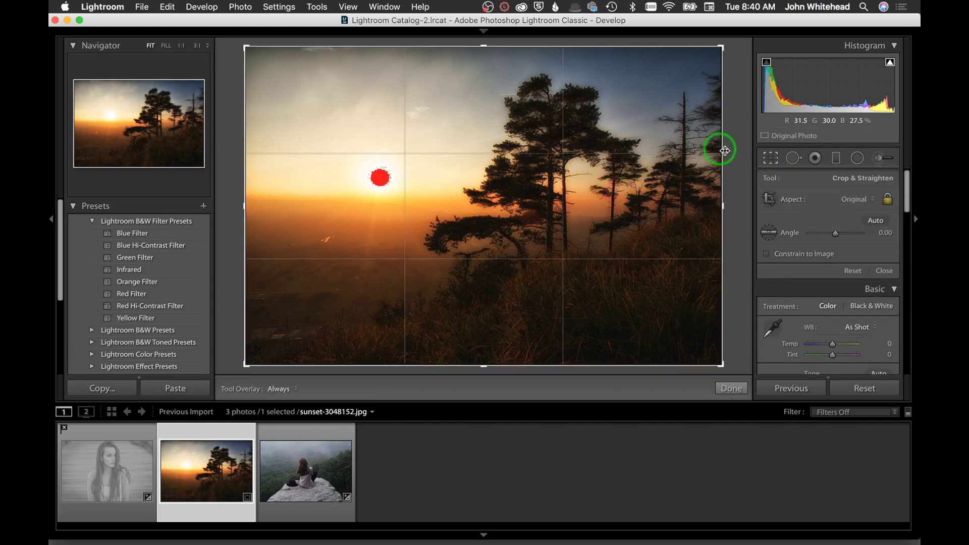
{"action": "left_click_drag", "start_coordinate": [256, 341], "coordinate": [212, 368]}
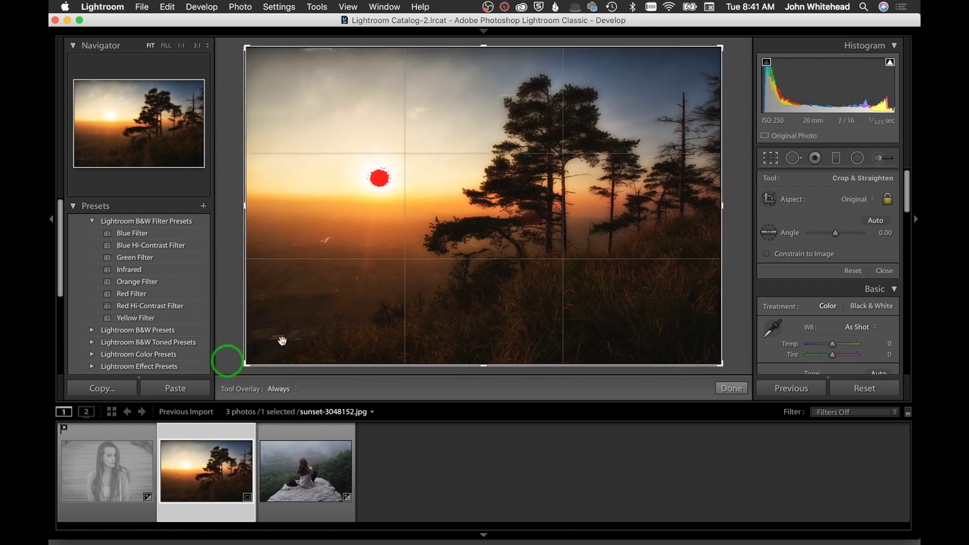
{"action": "left_click", "coordinate": [860, 200]}
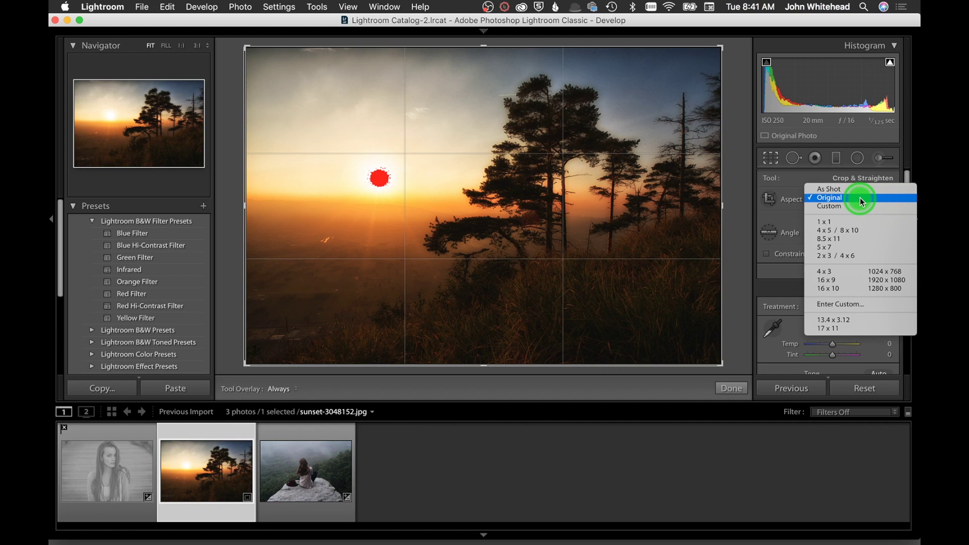
{"action": "left_click", "coordinate": [855, 224]}
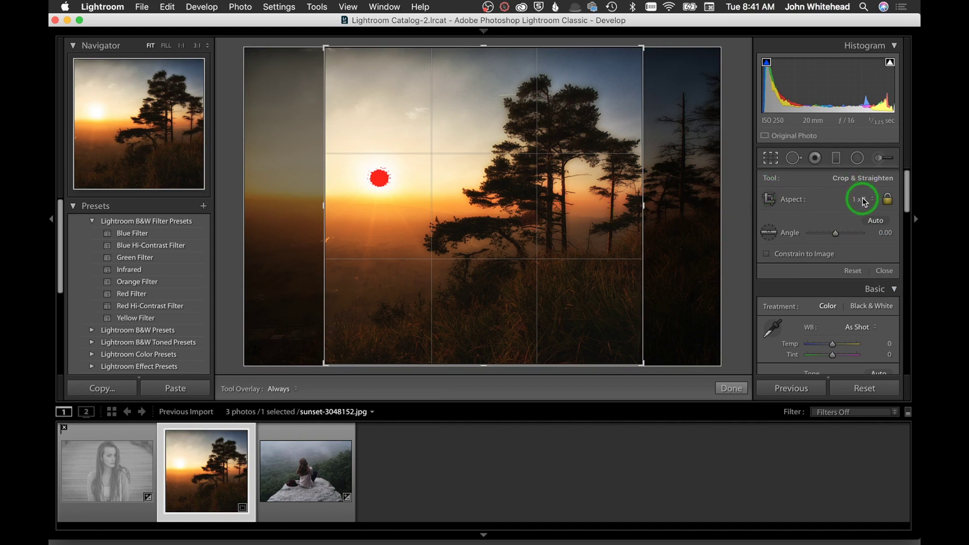
- Change the crop to a 5 x 7 aspect ratio and reshape the frame into a landscape crop around the sun and trees
{"action": "left_click", "coordinate": [861, 198]}
{"action": "left_click", "coordinate": [865, 222]}
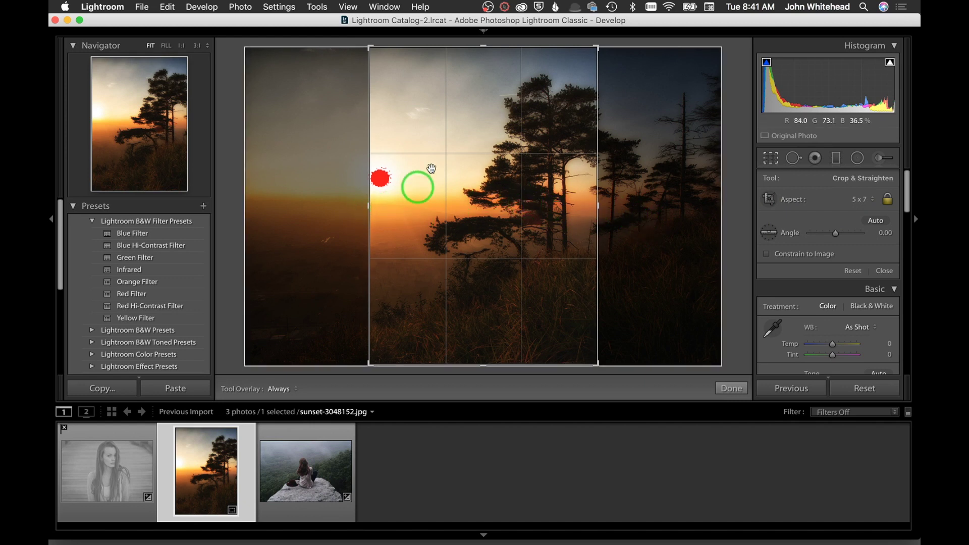
{"action": "mouse_move", "coordinate": [612, 43]}
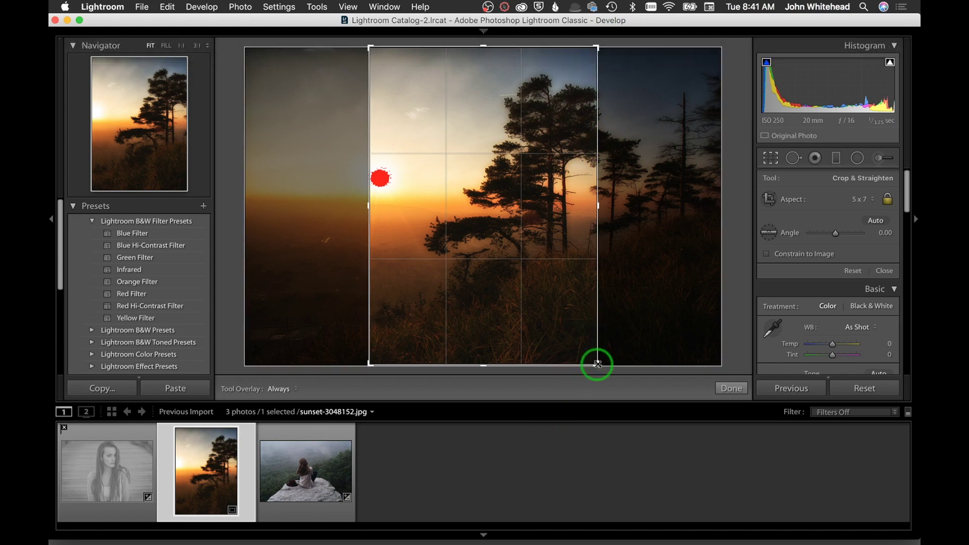
{"action": "left_click_drag", "start_coordinate": [599, 363], "coordinate": [753, 332]}
{"action": "left_click_drag", "start_coordinate": [306, 330], "coordinate": [284, 350]}
{"action": "left_click_drag", "start_coordinate": [488, 186], "coordinate": [520, 187]}
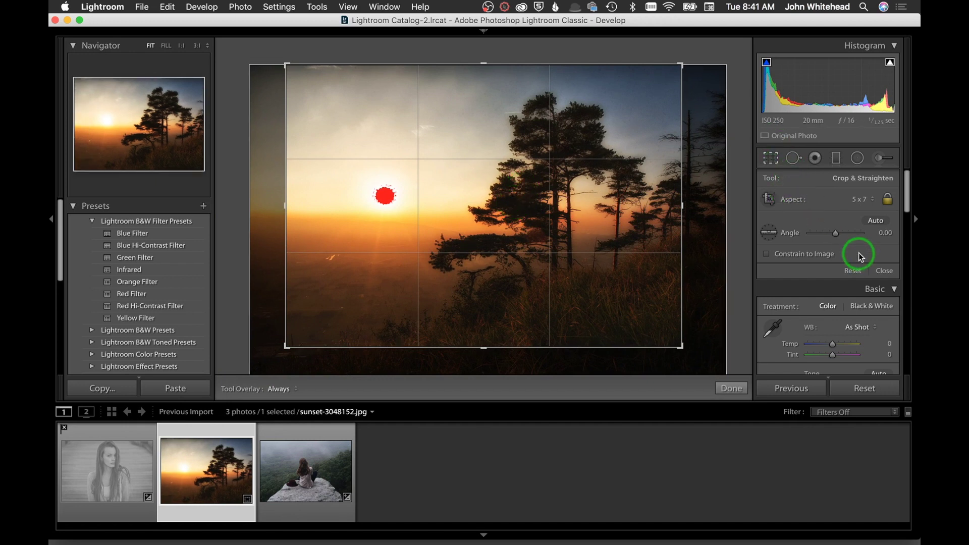
- Apply a custom crop aspect ratio of 1 x 10 to the sunset photo
{"action": "left_click", "coordinate": [861, 198]}
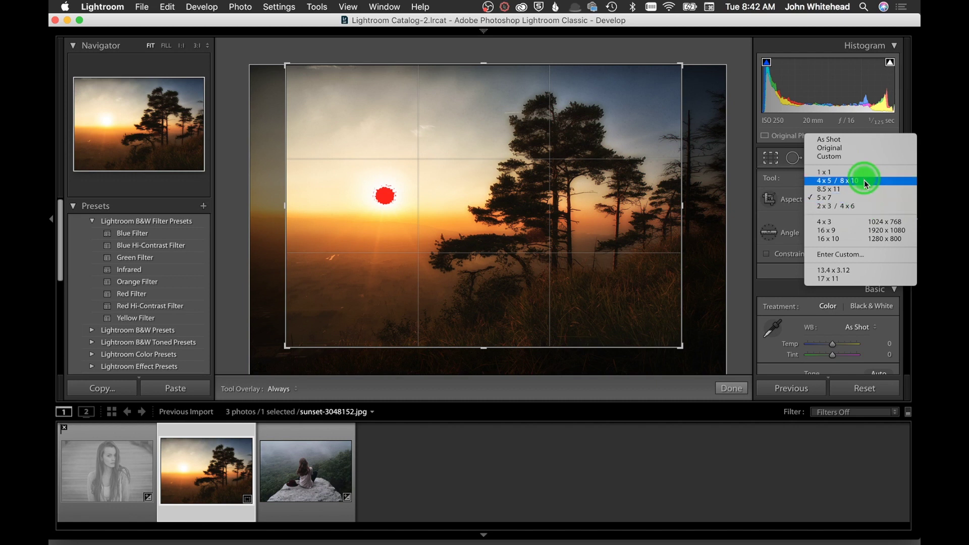
{"action": "left_click", "coordinate": [868, 257]}
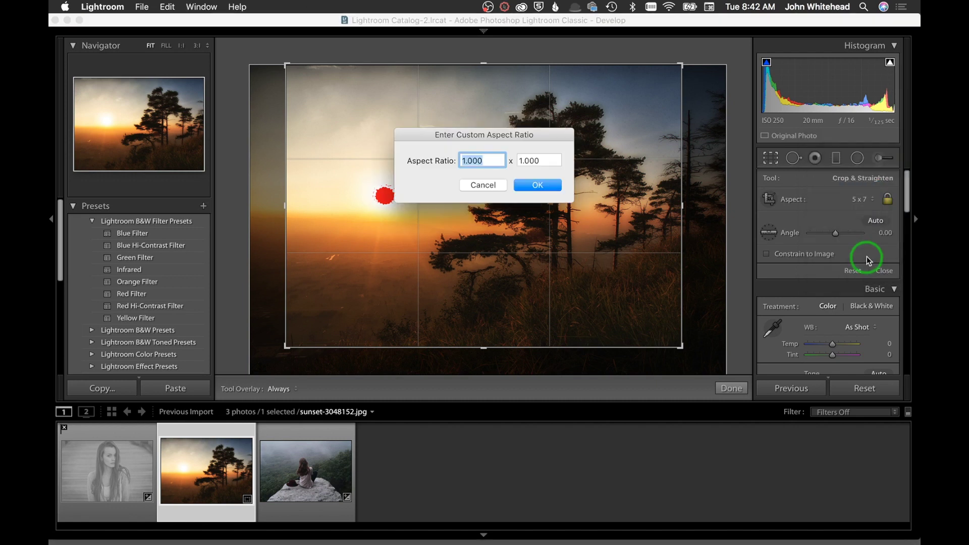
{"action": "left_click", "coordinate": [524, 161]}
{"action": "left_click_drag", "start_coordinate": [524, 162], "coordinate": [556, 171]}
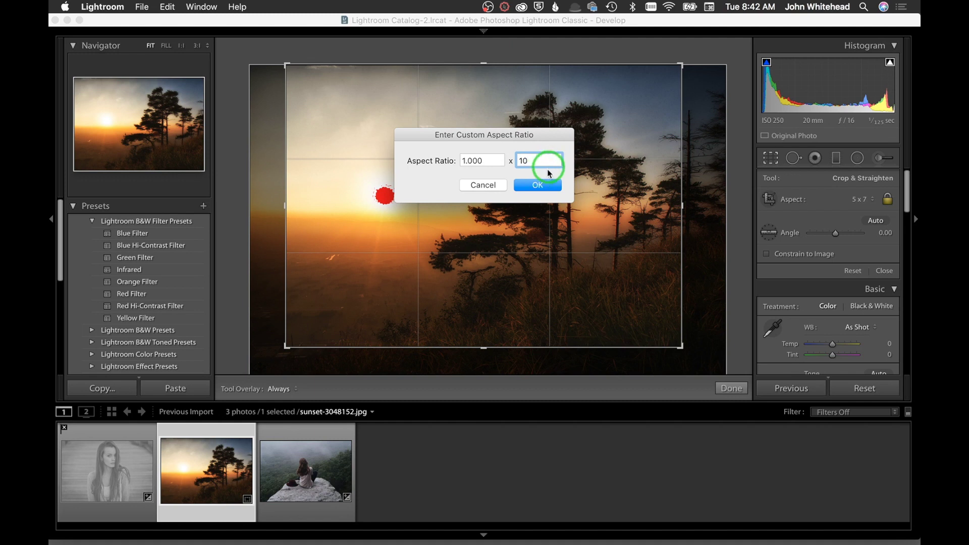
{"action": "left_click", "coordinate": [540, 186]}
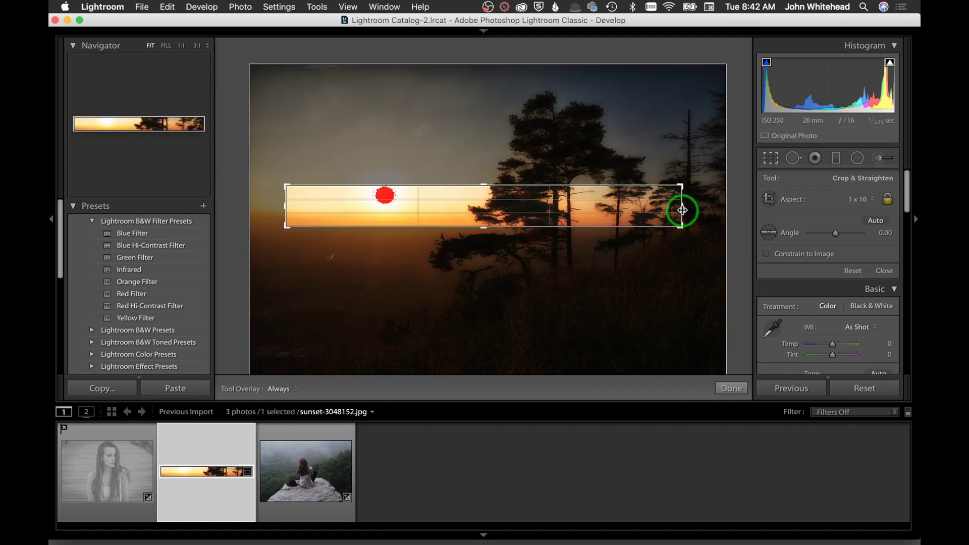
- Set the crop aspect to 4 x 5 / 8 x 10 and apply an enlarged crop around the trees and grassy slope
{"action": "left_click", "coordinate": [868, 199]}
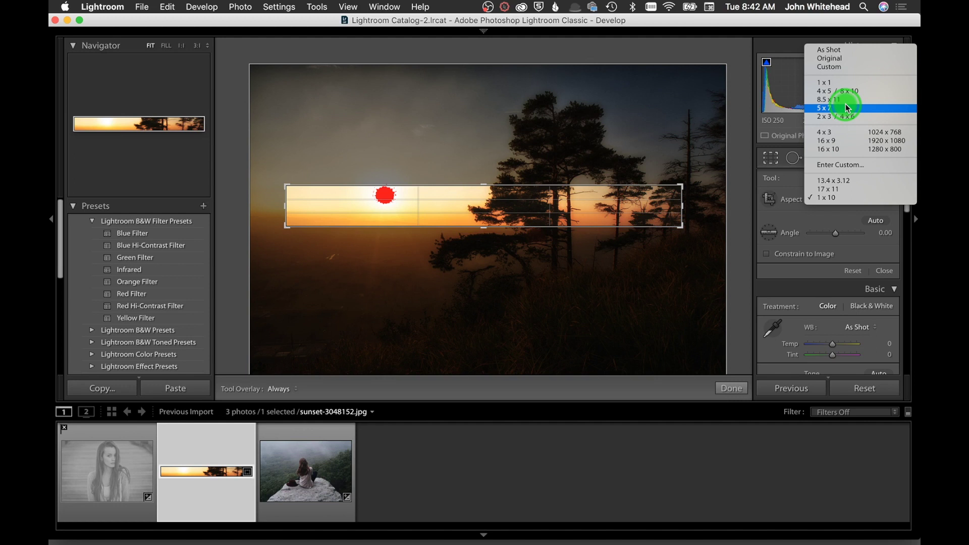
{"action": "left_click", "coordinate": [841, 88]}
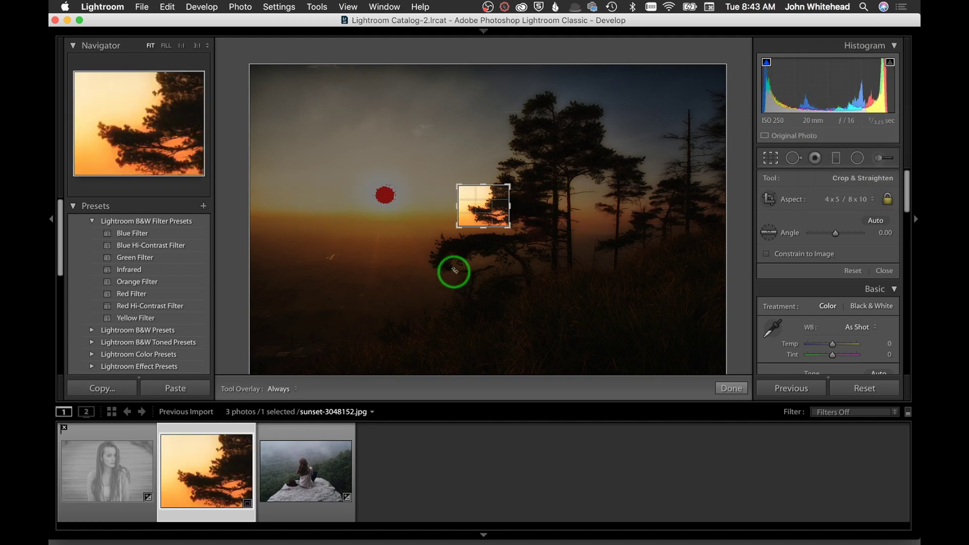
{"action": "left_click_drag", "start_coordinate": [508, 224], "coordinate": [632, 329]}
{"action": "left_click_drag", "start_coordinate": [362, 109], "coordinate": [287, 78]}
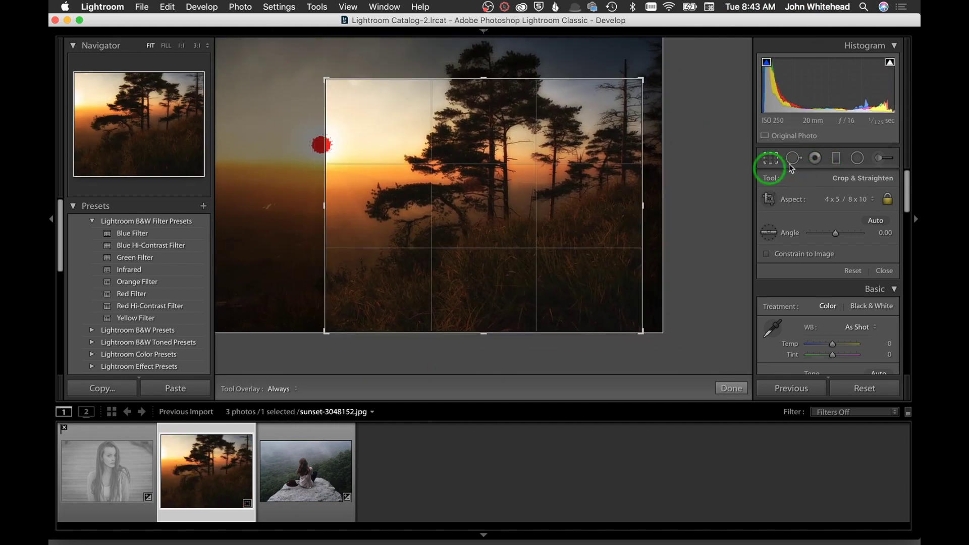
{"action": "left_click", "coordinate": [770, 158]}
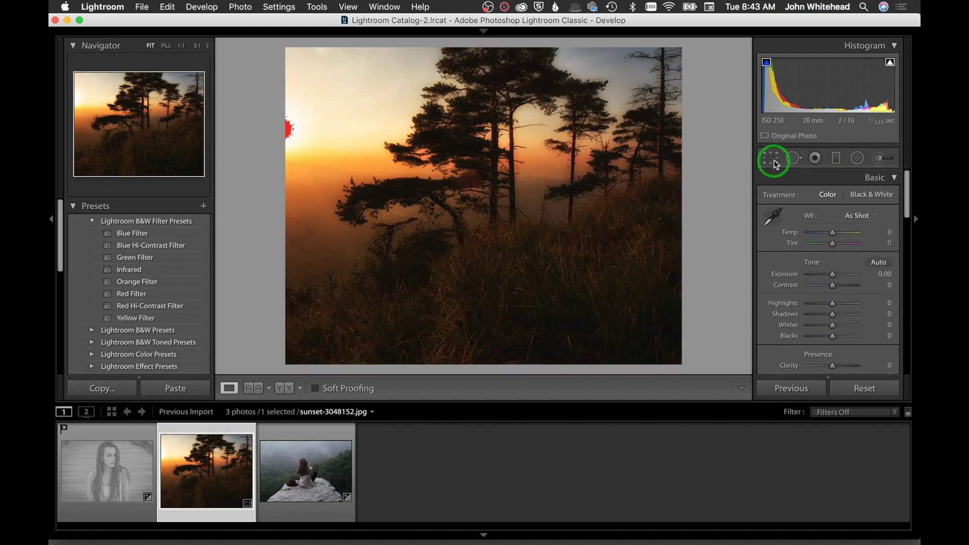
- Undo the 4 x 5 / 8 x 10 crop changes back to the 1 x 10 crop
{"action": "key", "text": "super+z"}
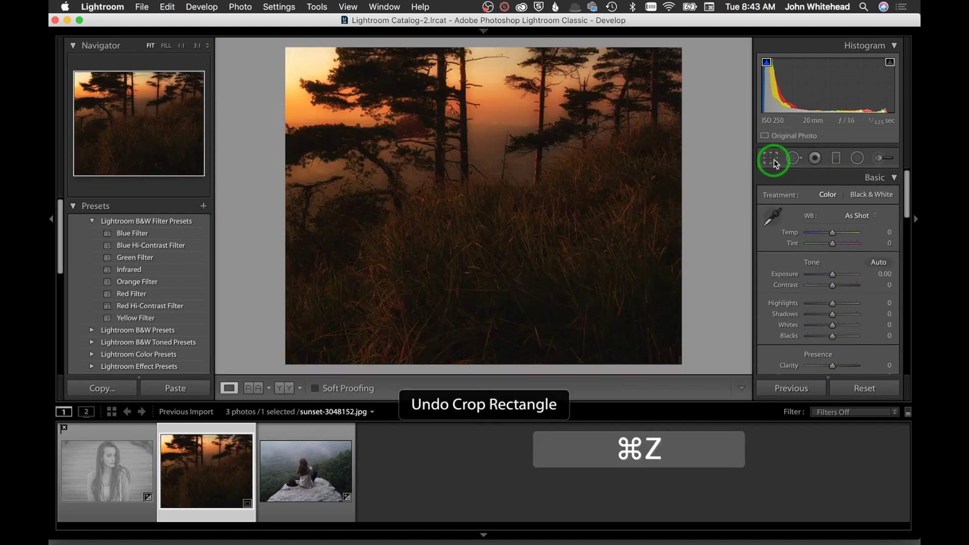
{"action": "key", "text": "alt+super+z"}
{"action": "key", "text": "super+z"}
{"action": "key", "text": "super+z"}
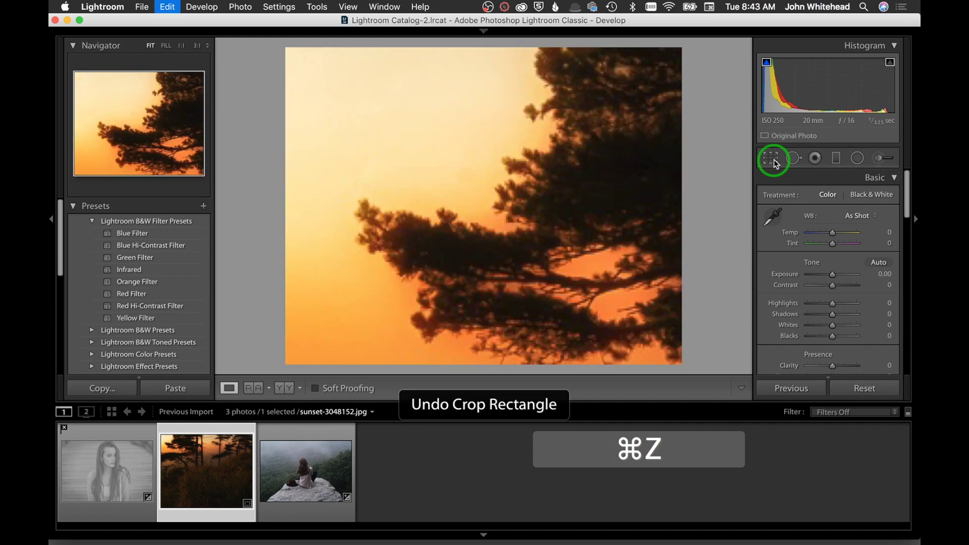
{"action": "key", "text": "super+z"}
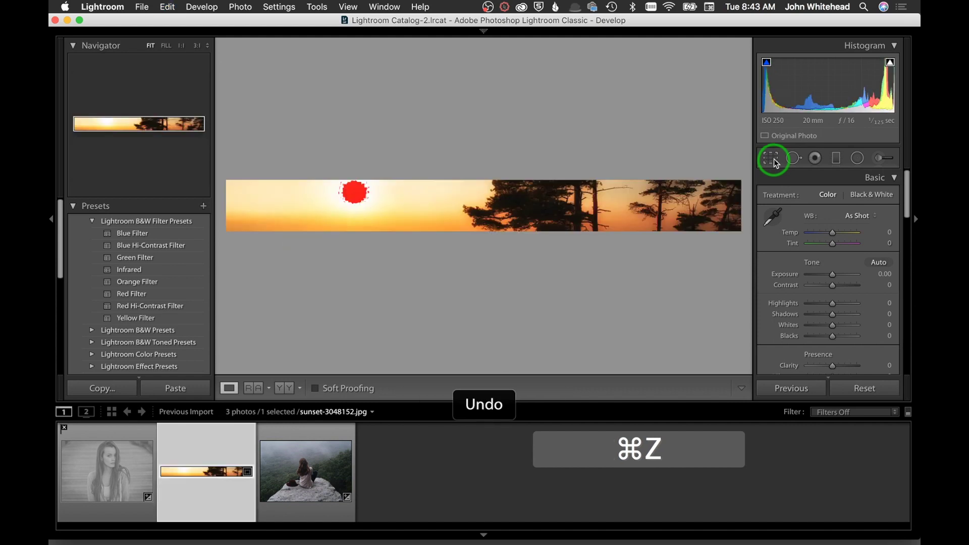
- Reopen the crop with the Original aspect ratio and reset the sunset photo to its full uncropped frame
{"action": "left_click", "coordinate": [770, 158]}
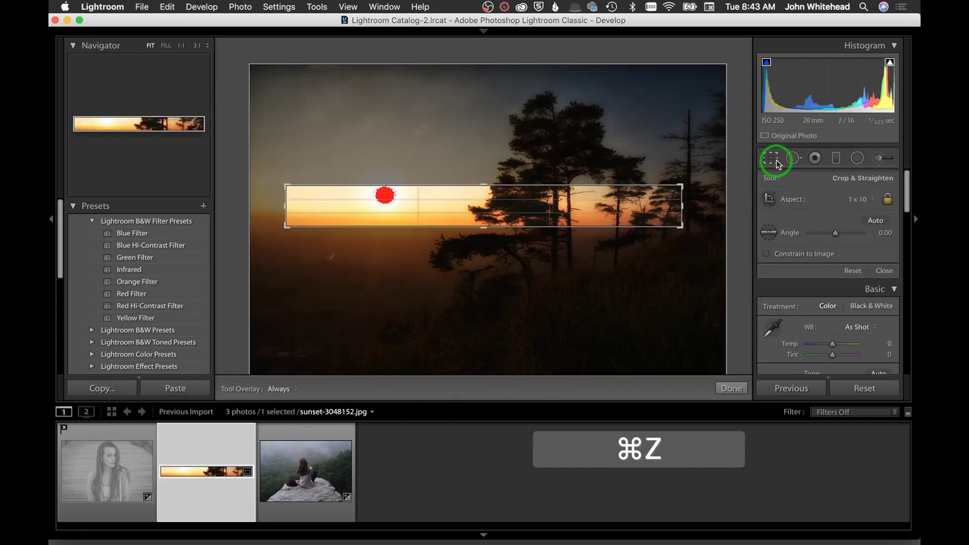
{"action": "left_click", "coordinate": [857, 199]}
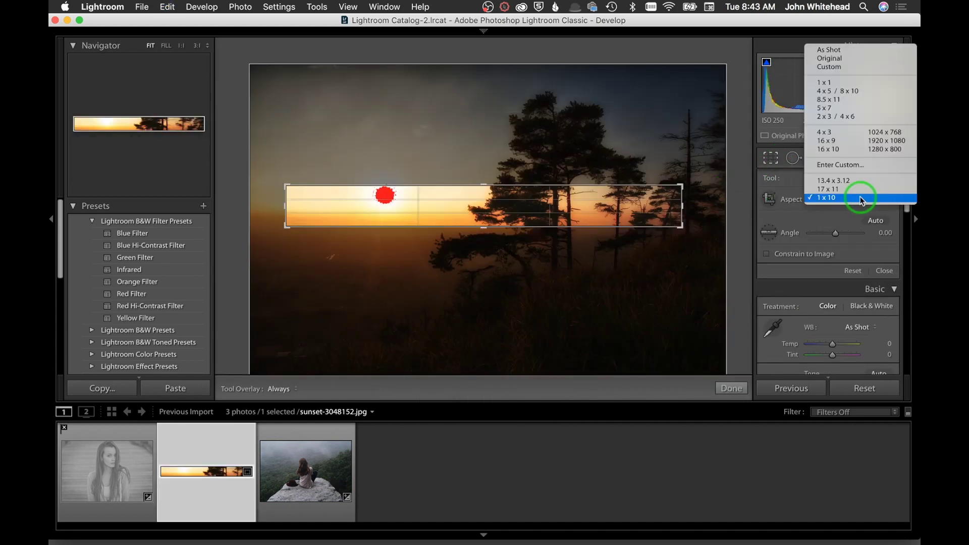
{"action": "left_click", "coordinate": [822, 120]}
{"action": "left_click_drag", "start_coordinate": [515, 184], "coordinate": [180, 385]}
{"action": "key", "text": "shift"}
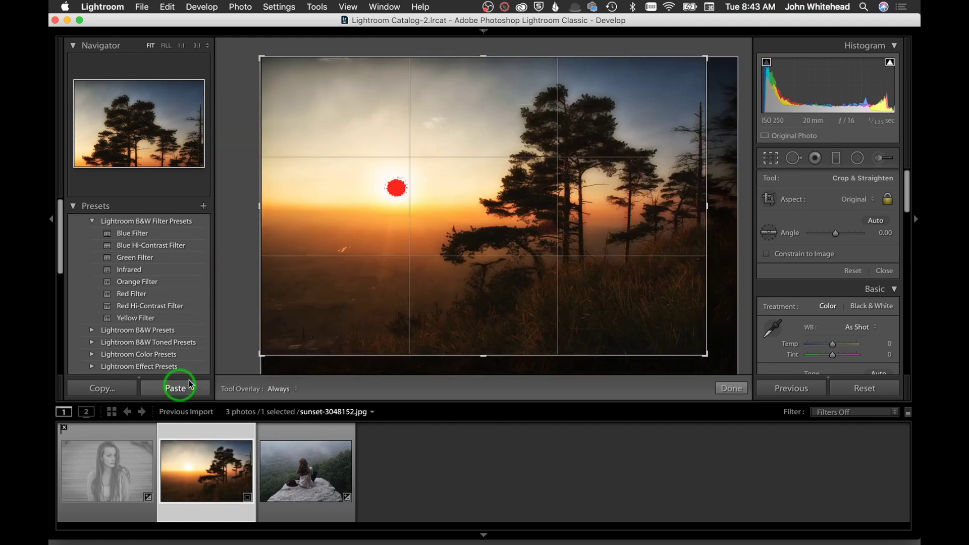
{"action": "left_click", "coordinate": [859, 388]}
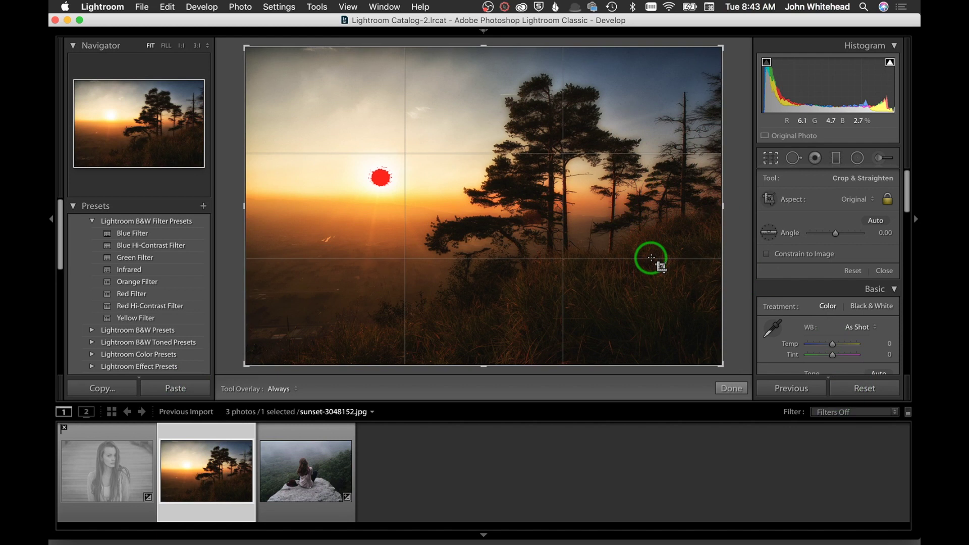
- Try resizing the crop frame from the photo's upper-right corner, including proportionally about its centre
{"action": "mouse_move", "coordinate": [724, 48]}
{"action": "left_mouse_down"}
{"action": "mouse_move", "coordinate": [636, 101]}
{"action": "mouse_move", "coordinate": [741, 46]}
{"action": "left_mouse_up"}
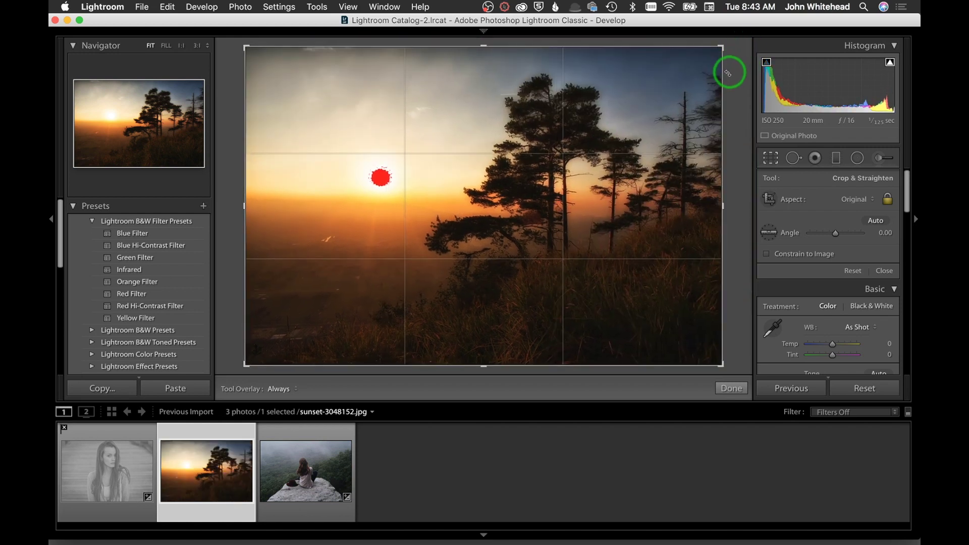
{"action": "key", "text": "shift"}
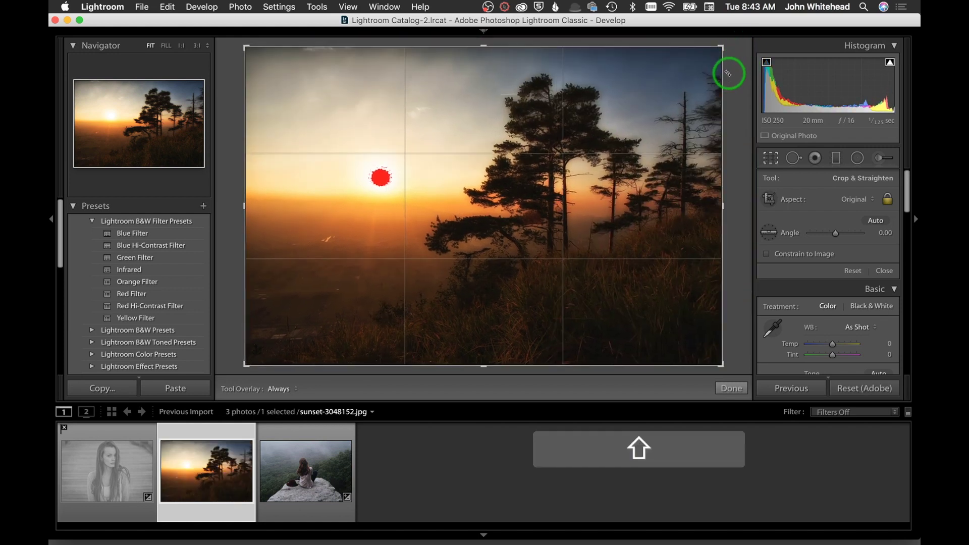
{"action": "key", "text": "alt"}
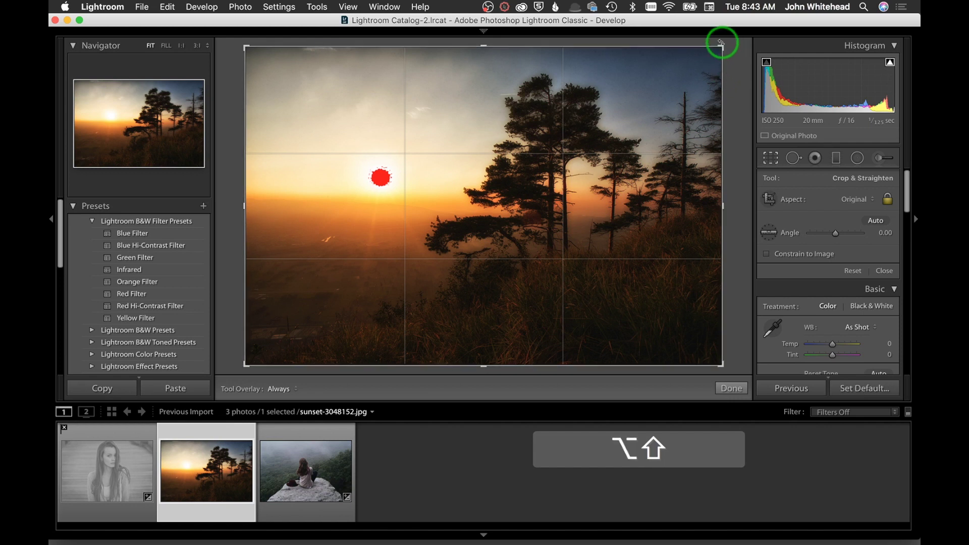
{"action": "left_click_drag", "start_coordinate": [722, 46], "coordinate": [744, 44]}
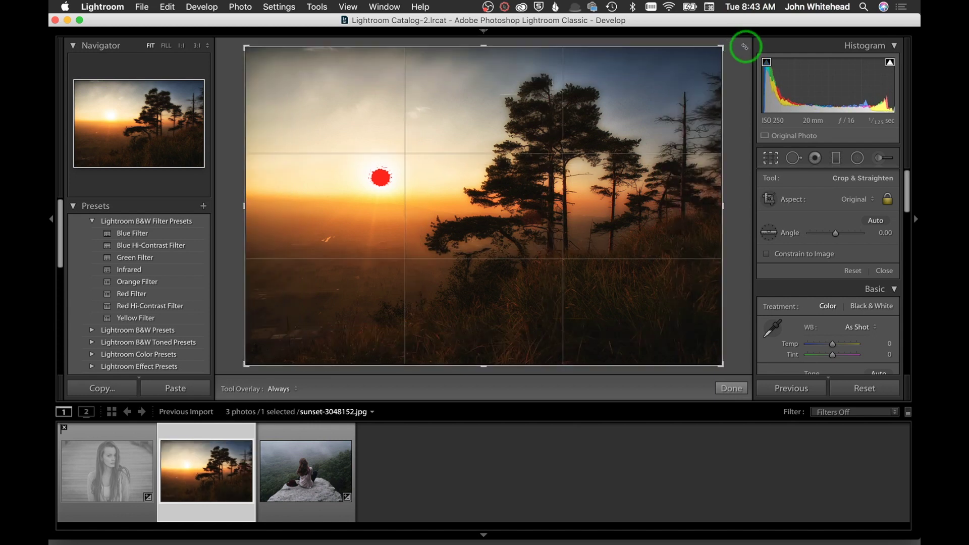
- Rotate the crop to an angle of -31.84 and undo the rotation
{"action": "left_click", "coordinate": [770, 235]}
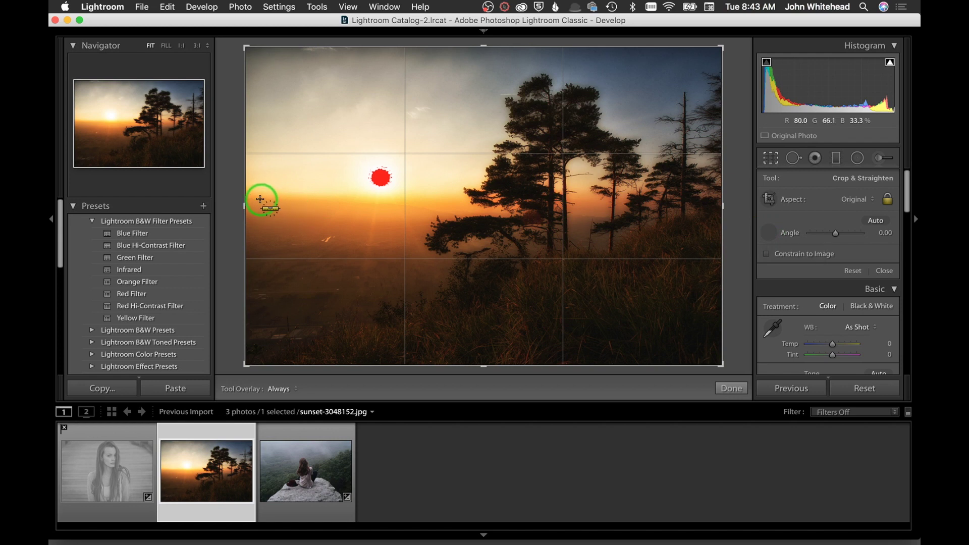
{"action": "mouse_move", "coordinate": [836, 234]}
{"action": "left_mouse_down"}
{"action": "mouse_move", "coordinate": [841, 239]}
{"action": "mouse_move", "coordinate": [818, 234]}
{"action": "left_mouse_up"}
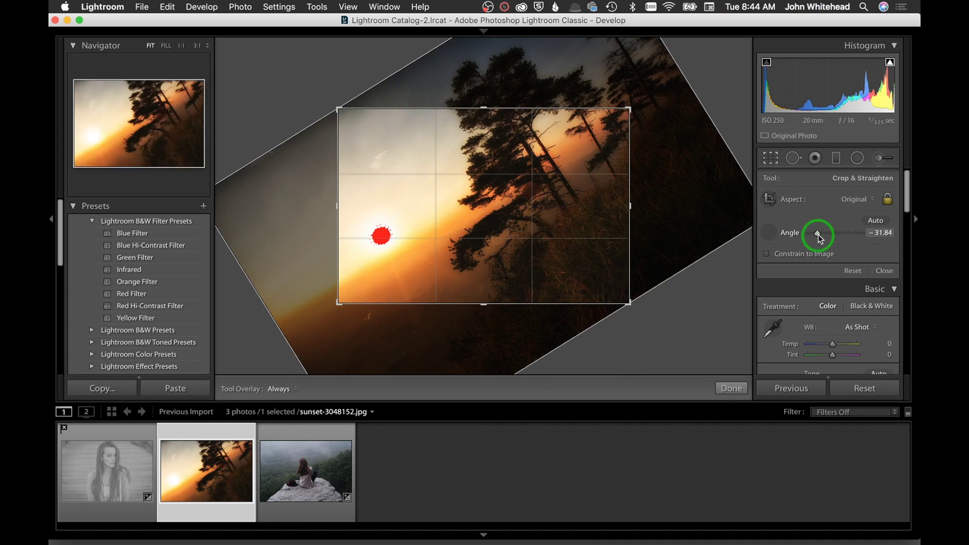
{"action": "key", "text": "super+z"}
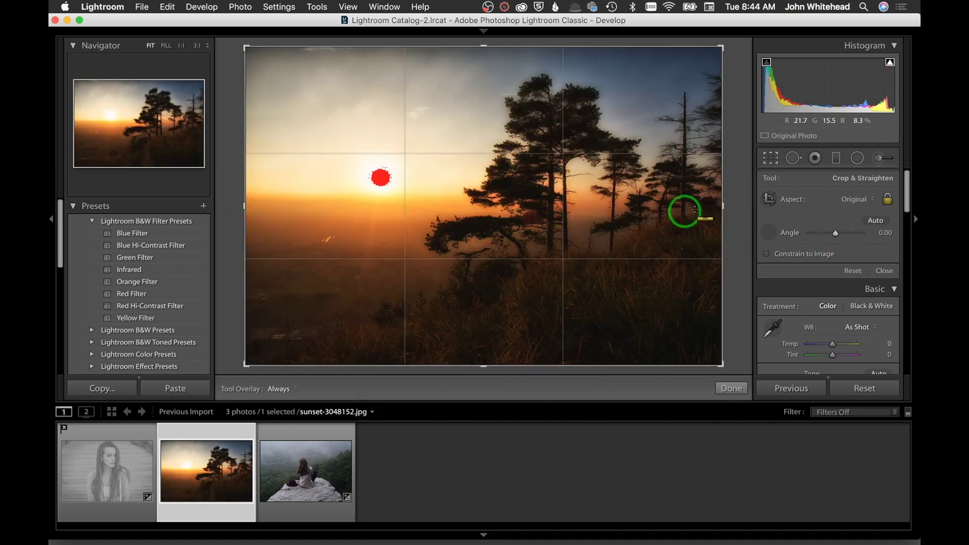
- Straighten the photo along the horizon to an angle of about -1.88, and switch Constrain to Image on and off again
{"action": "left_click", "coordinate": [251, 200]}
{"action": "left_click_drag", "start_coordinate": [250, 200], "coordinate": [728, 215]}
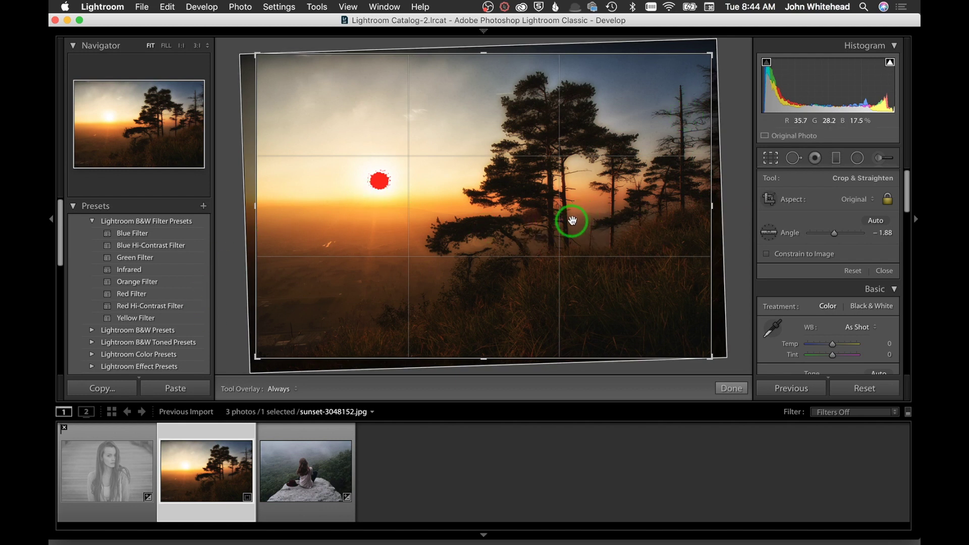
{"action": "left_click", "coordinate": [766, 254]}
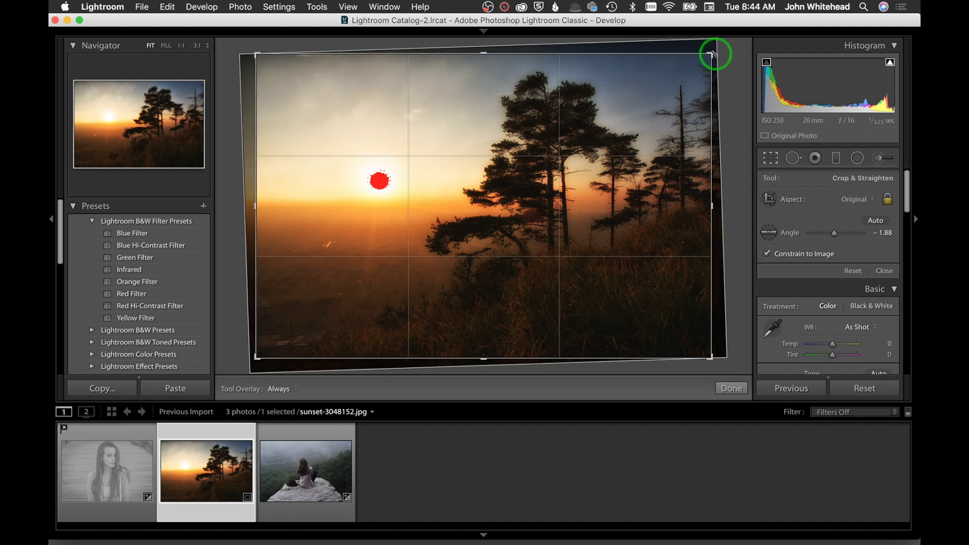
{"action": "left_click", "coordinate": [767, 255]}
- Reset the sunset photo's crop and switch to the photo of the woman sitting on the rock
{"action": "left_click", "coordinate": [855, 274]}
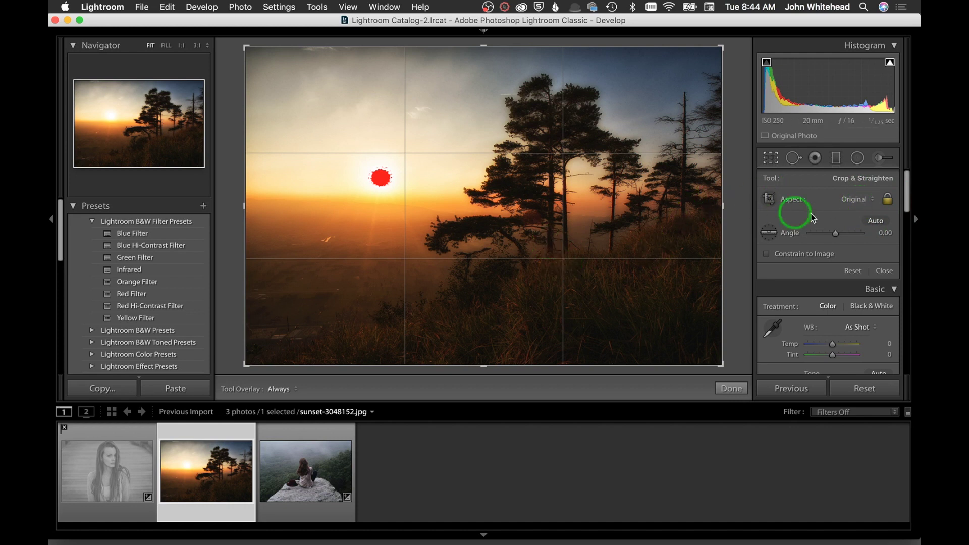
{"action": "left_click", "coordinate": [862, 200]}
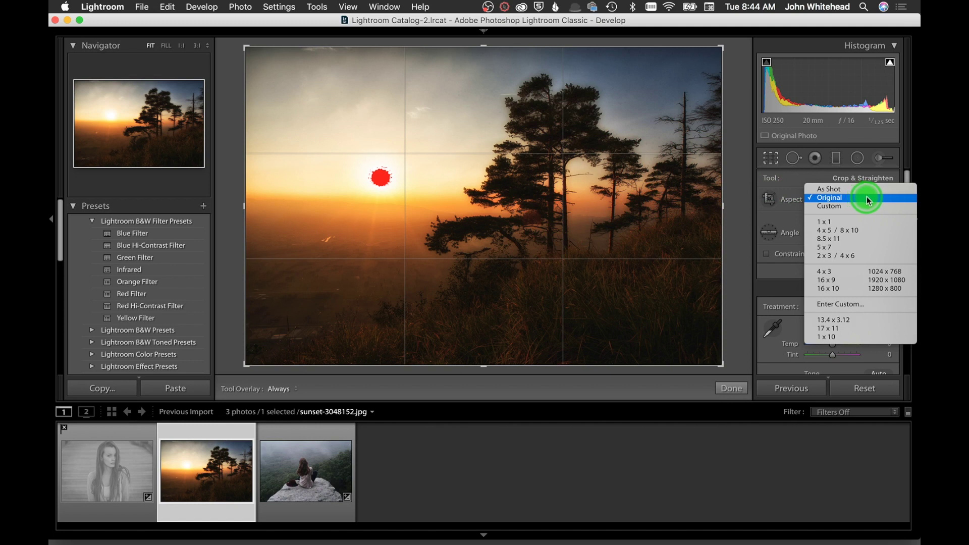
{"action": "left_click", "coordinate": [750, 44]}
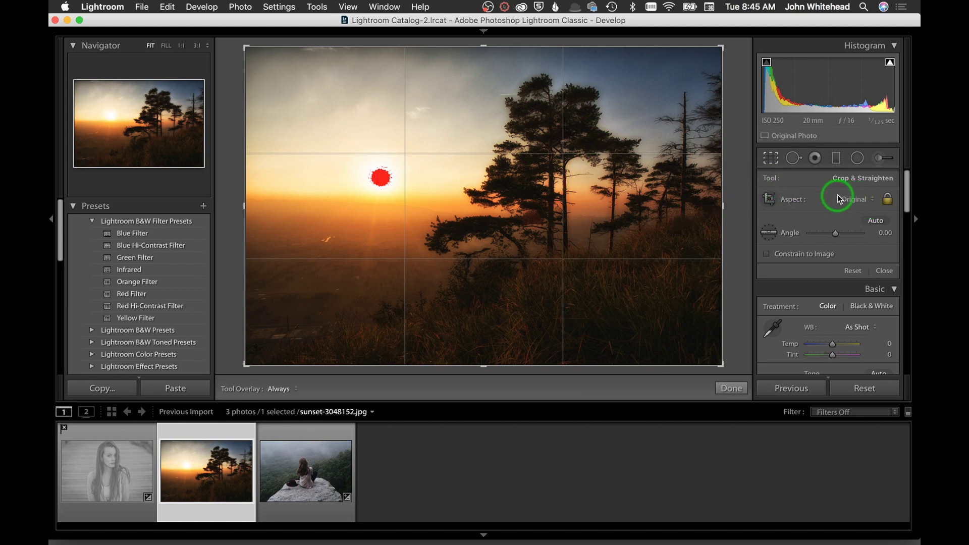
{"action": "key", "text": "Right"}
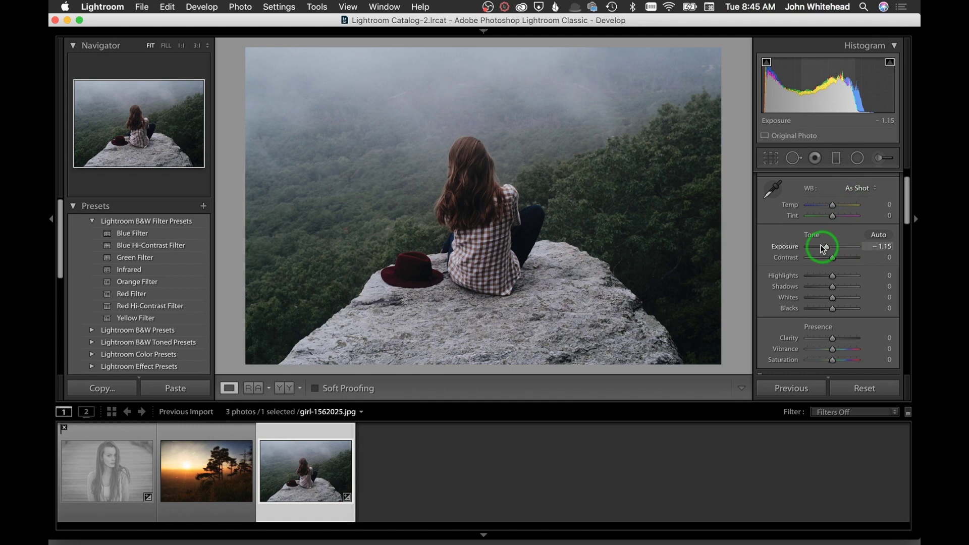
- Try an overall Exposure of -0.65 on the photo of the seated woman, and undo that change
{"action": "mouse_move", "coordinate": [827, 247]}
{"action": "left_mouse_down"}
{"action": "mouse_move", "coordinate": [844, 247]}
{"action": "mouse_move", "coordinate": [830, 249]}
{"action": "left_mouse_up"}
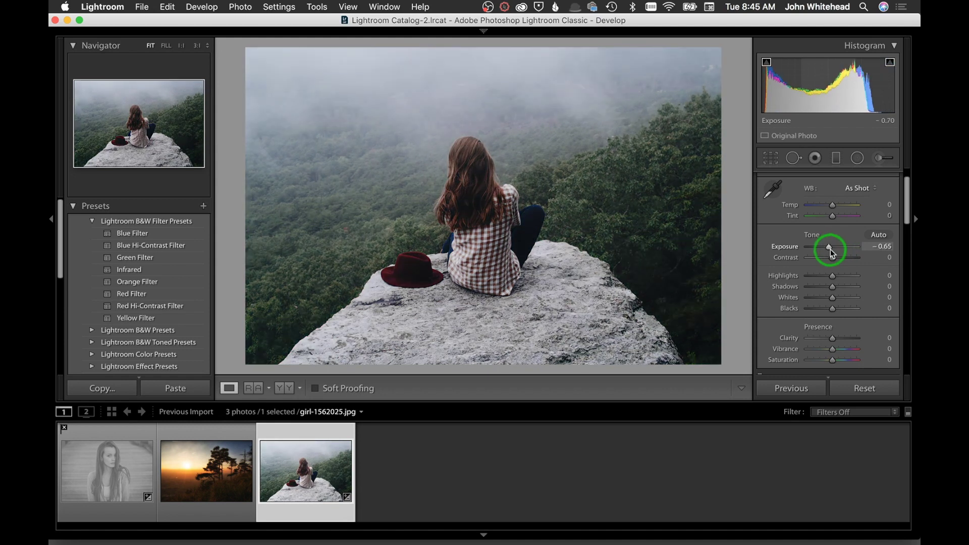
{"action": "key", "text": "super+z"}
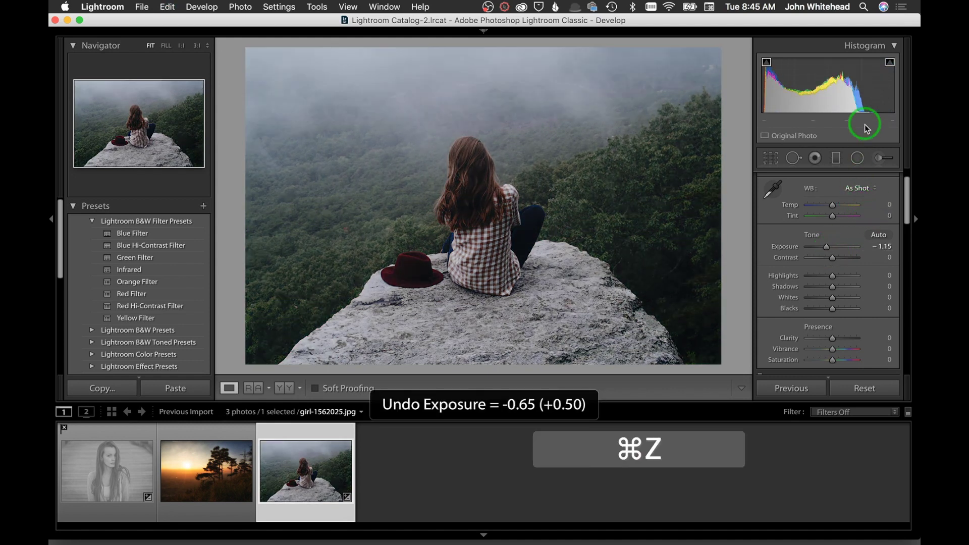
- Start the Adjustment Brush and reset its Exposure and Highlights effects to zero
{"action": "left_click", "coordinate": [881, 157]}
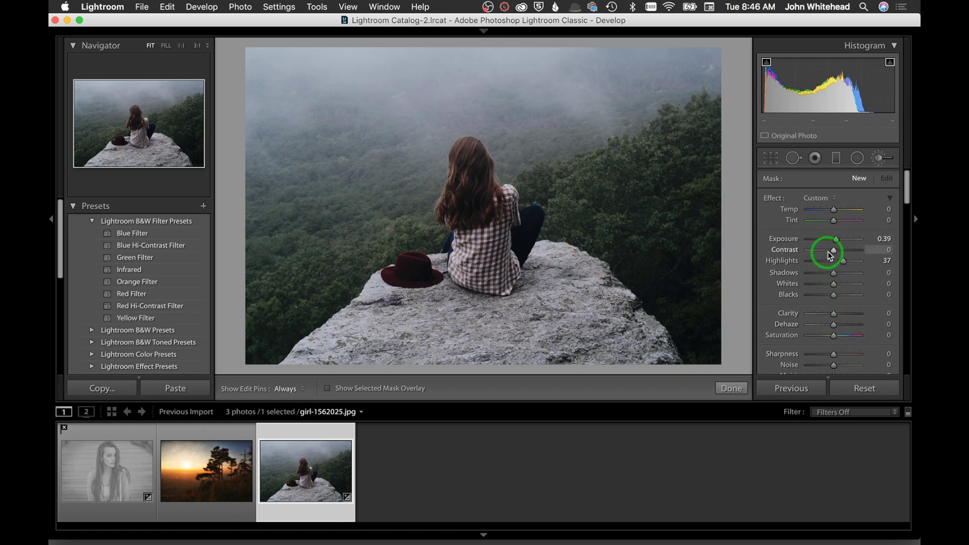
{"action": "scroll", "coordinate": [833, 266], "scroll_direction": "down", "scroll_amount": 4}
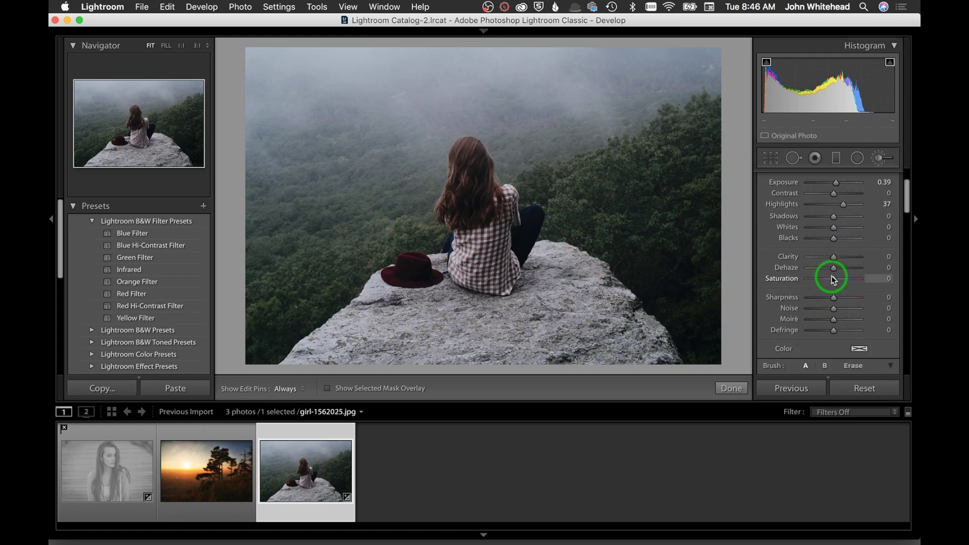
{"action": "scroll", "coordinate": [834, 280], "scroll_direction": "up", "scroll_amount": 4}
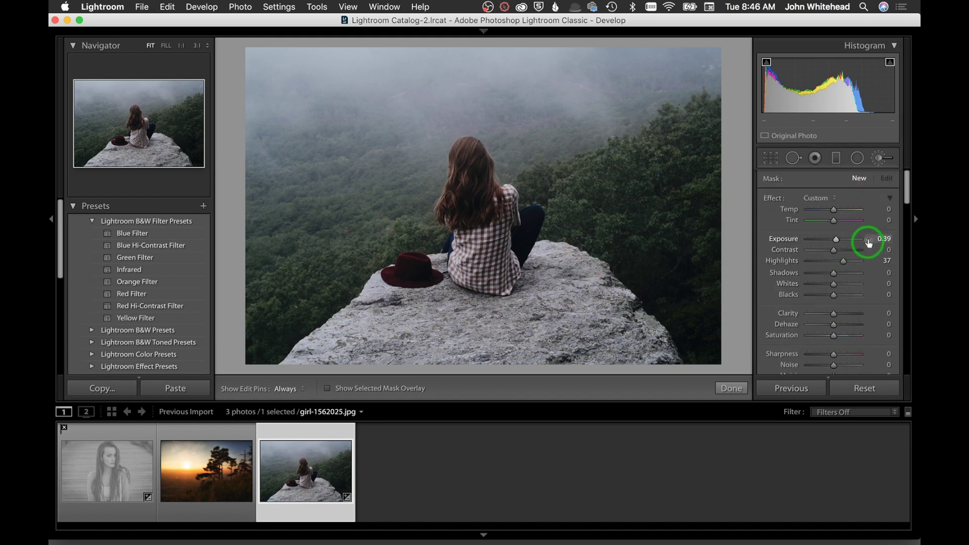
{"action": "double_click", "coordinate": [785, 241]}
{"action": "double_click", "coordinate": [788, 261]}
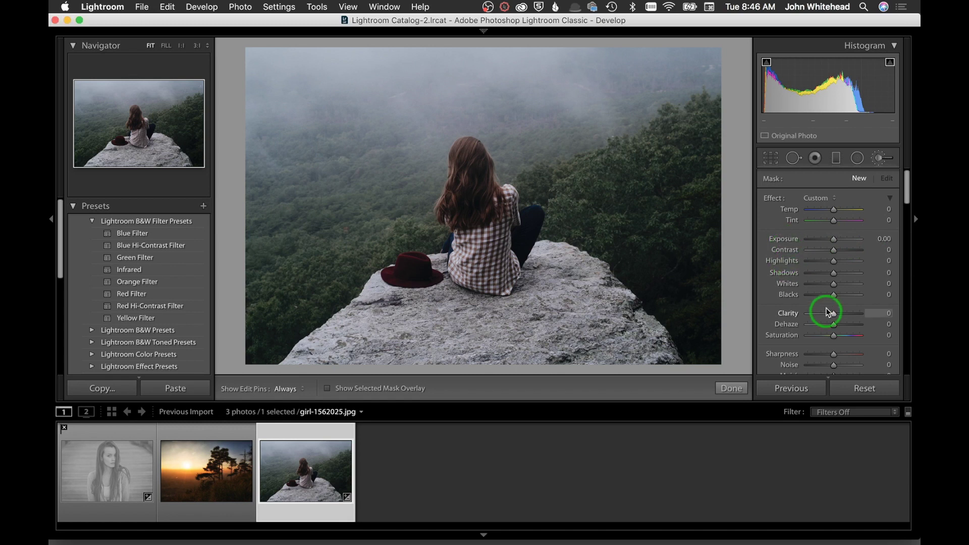
{"action": "scroll", "coordinate": [829, 305], "scroll_direction": "down", "scroll_amount": 5}
{"action": "scroll", "coordinate": [828, 304], "scroll_direction": "up", "scroll_amount": 5}
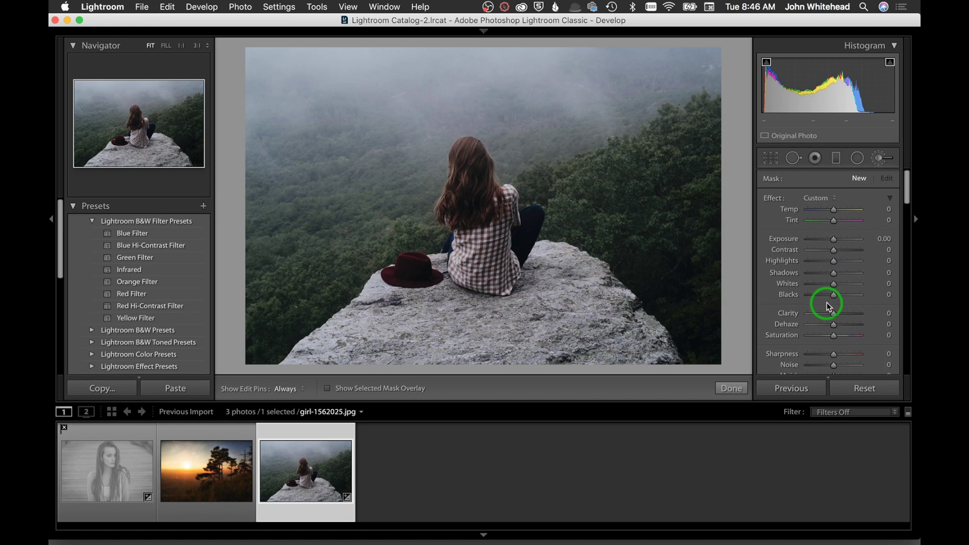
- On the sunset photo, reset the brush's Exposure, lower it again, and reset all of the brush's effect values
{"action": "mouse_move", "coordinate": [845, 248]}
{"action": "left_mouse_down"}
{"action": "mouse_move", "coordinate": [865, 253]}
{"action": "mouse_move", "coordinate": [857, 255]}
{"action": "left_mouse_up"}
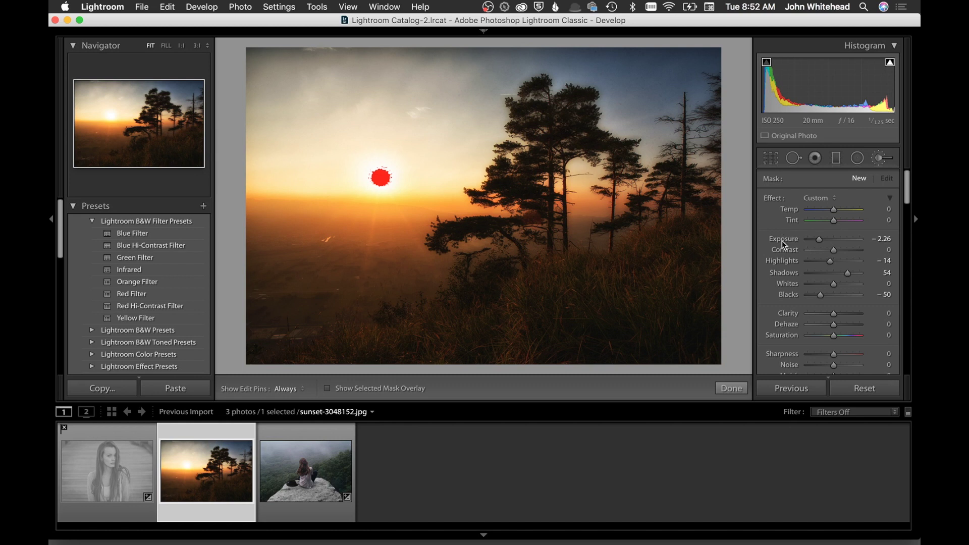
{"action": "double_click", "coordinate": [782, 241]}
{"action": "mouse_move", "coordinate": [836, 238]}
{"action": "left_mouse_down"}
{"action": "mouse_move", "coordinate": [813, 238]}
{"action": "mouse_move", "coordinate": [822, 239]}
{"action": "left_mouse_up"}
{"action": "double_click", "coordinate": [775, 198]}
- Set the Adjustment Brush's Shadows effect to 46 for the photo of the seated woman
{"action": "left_click", "coordinate": [842, 268]}
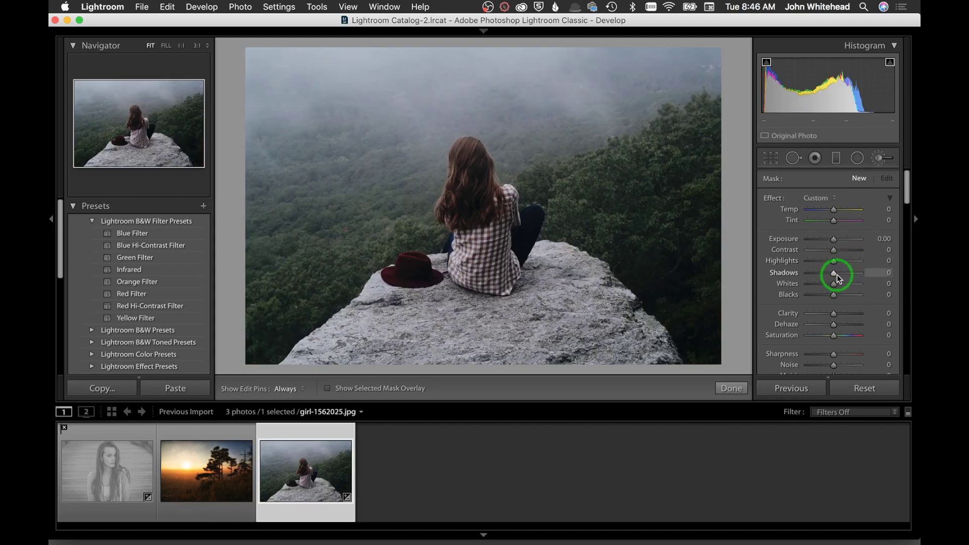
{"action": "mouse_move", "coordinate": [836, 275]}
{"action": "left_mouse_down"}
{"action": "mouse_move", "coordinate": [850, 271]}
{"action": "mouse_move", "coordinate": [836, 281]}
{"action": "left_mouse_up"}
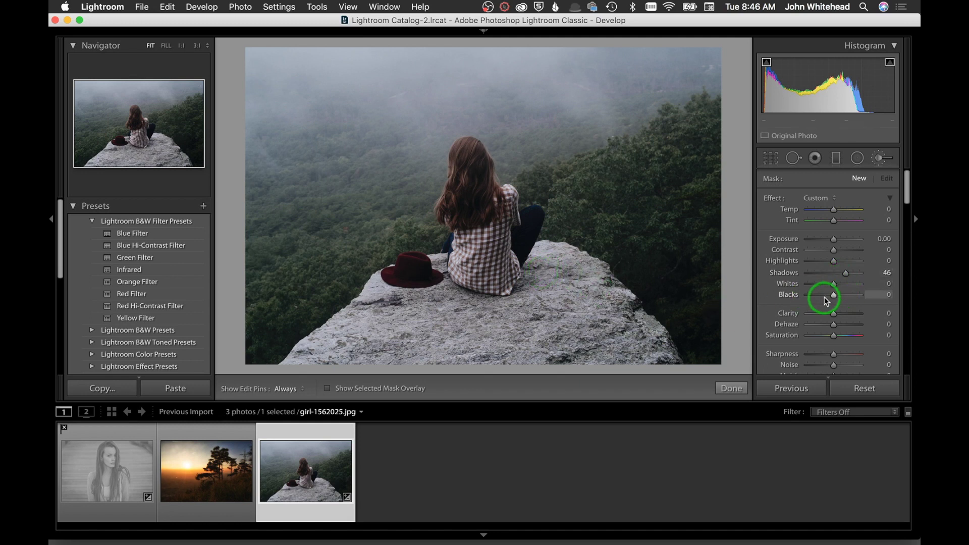
{"action": "scroll", "coordinate": [826, 298], "scroll_direction": "down", "scroll_amount": 5}
{"action": "scroll", "coordinate": [825, 299], "scroll_direction": "down", "scroll_amount": 3}
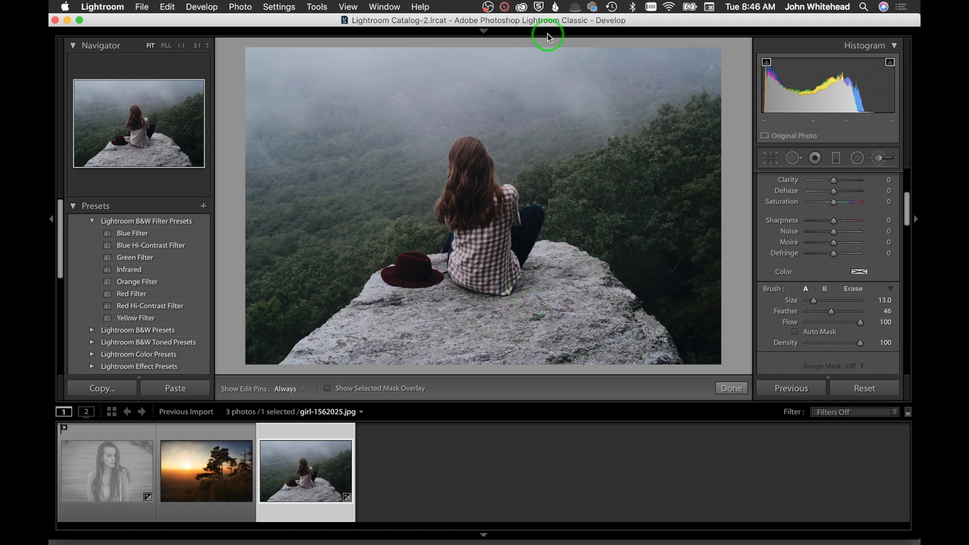
- Toggle off the PinPoint pointer highlight so the brush cursor can be seen without it
{"action": "left_click", "coordinate": [487, 7]}
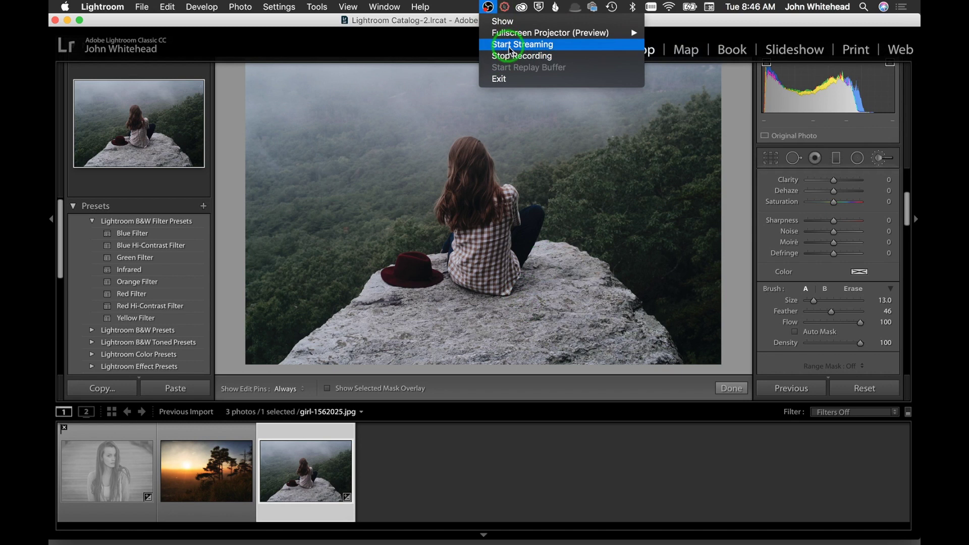
{"action": "mouse_move", "coordinate": [504, 7]}
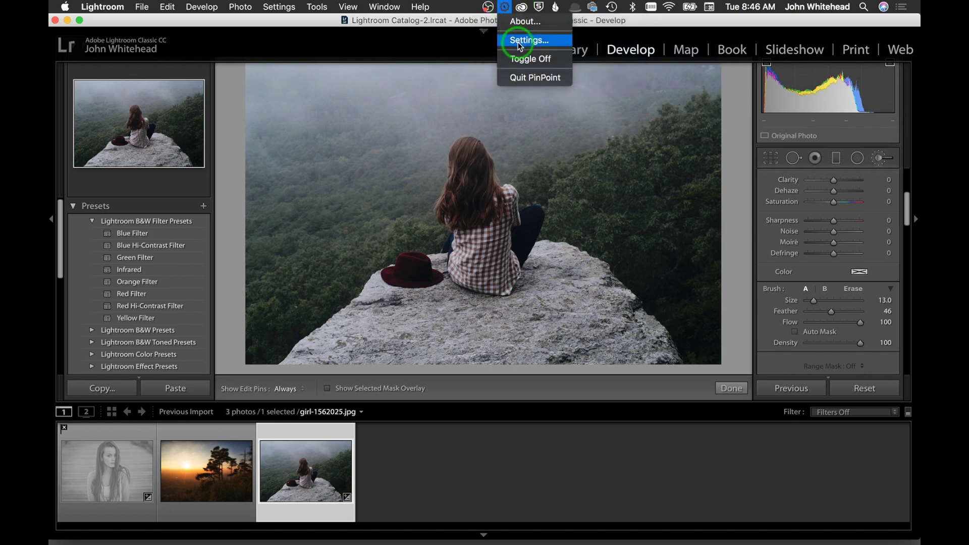
{"action": "left_click", "coordinate": [514, 58]}
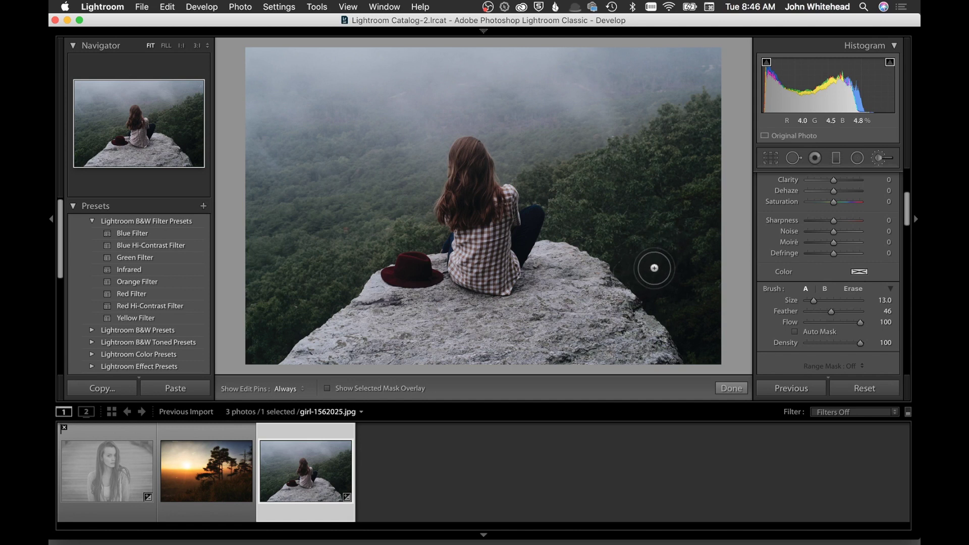
- Try smaller and larger sizes for the Adjustment Brush and settle on a size of 15
{"action": "key", "text": "bracketleft"}
{"action": "key", "text": "bracketleft"}
{"action": "key", "text": "bracketleft"}
{"action": "key", "text": "bracketleft"}
{"action": "key", "text": "bracketright"}
{"action": "key", "text": "bracketright"}
{"action": "key", "text": "bracketright"}
{"action": "key", "text": "bracketright"}
{"action": "key", "text": "bracketright"}
{"action": "key", "text": "bracketright"}
{"action": "key", "text": "bracketright"}
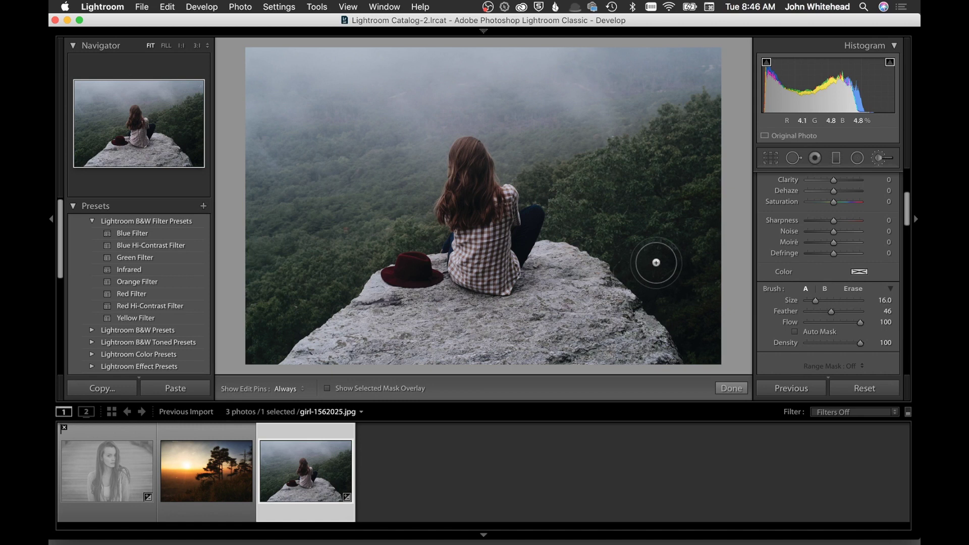
{"action": "key", "text": "bracketright"}
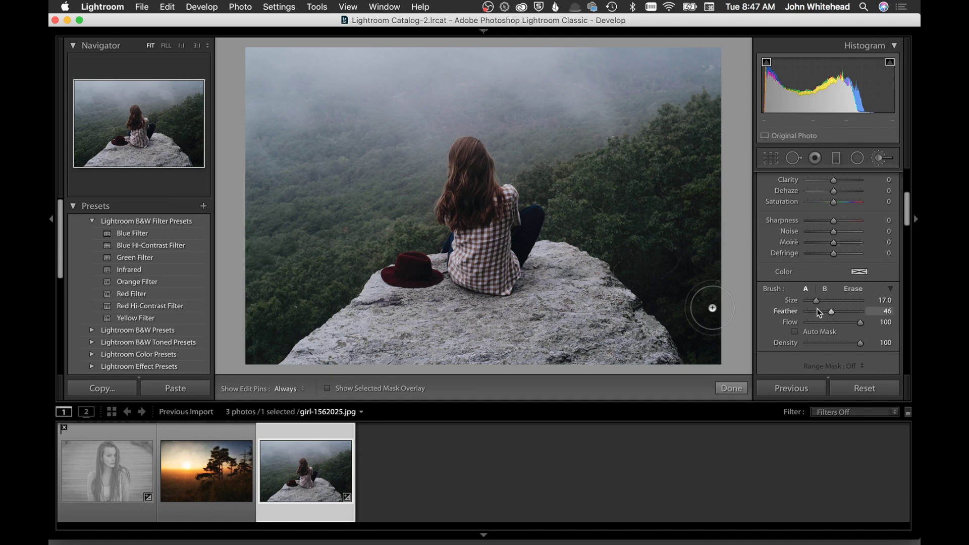
{"action": "left_click_drag", "start_coordinate": [821, 302], "coordinate": [816, 302]}
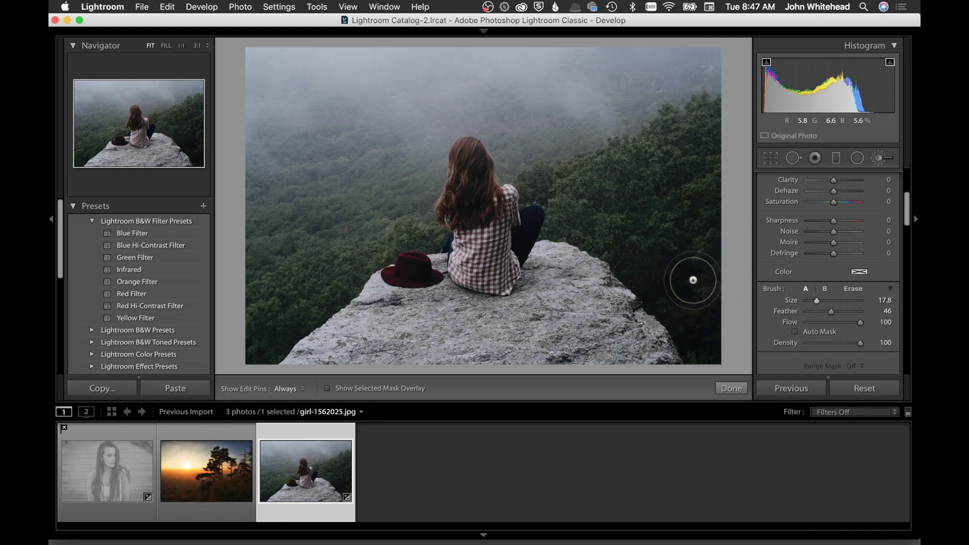
{"action": "scroll", "coordinate": [684, 278], "scroll_direction": "down", "scroll_amount": 2}
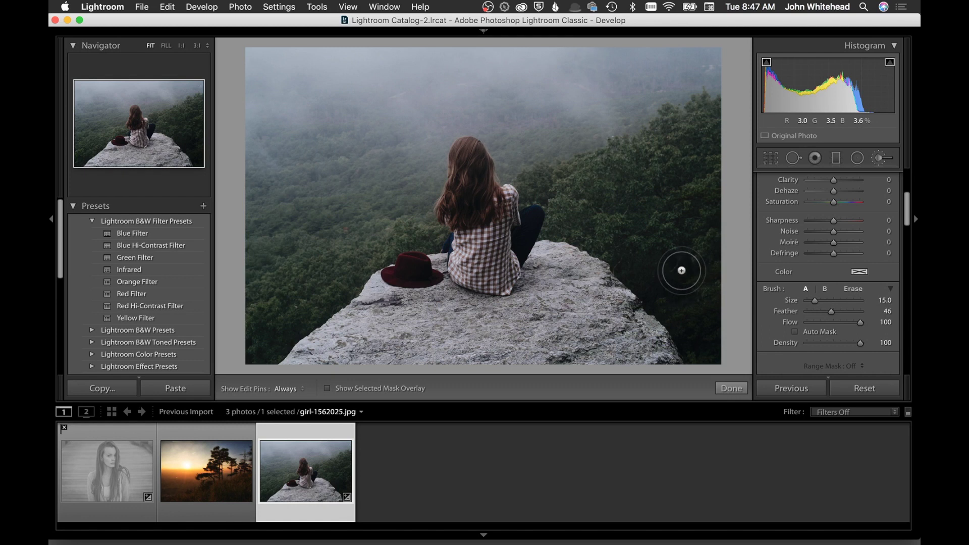
- Paint the Shadows adjustment over the woman's hair with the edit pins hidden, and show the pins again
{"action": "key", "text": "h"}
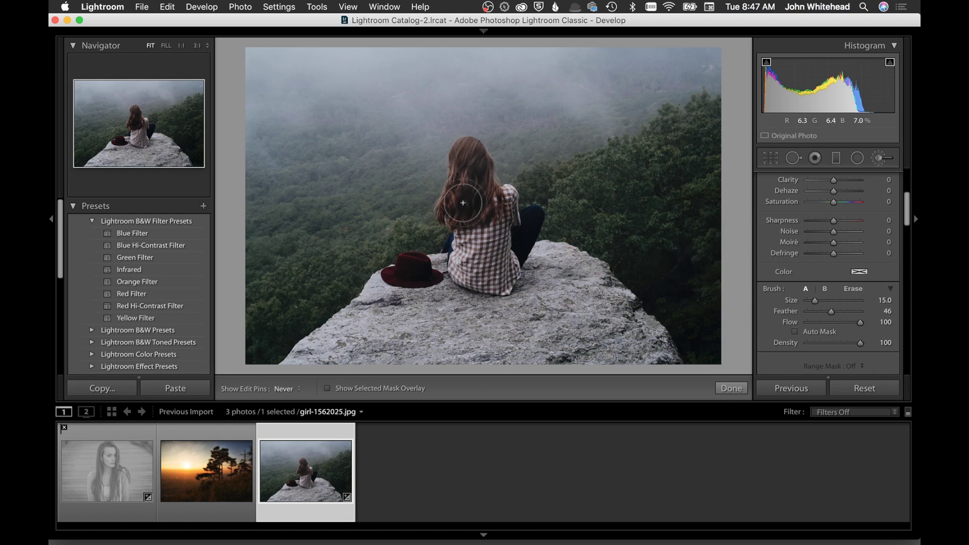
{"action": "key", "text": "h"}
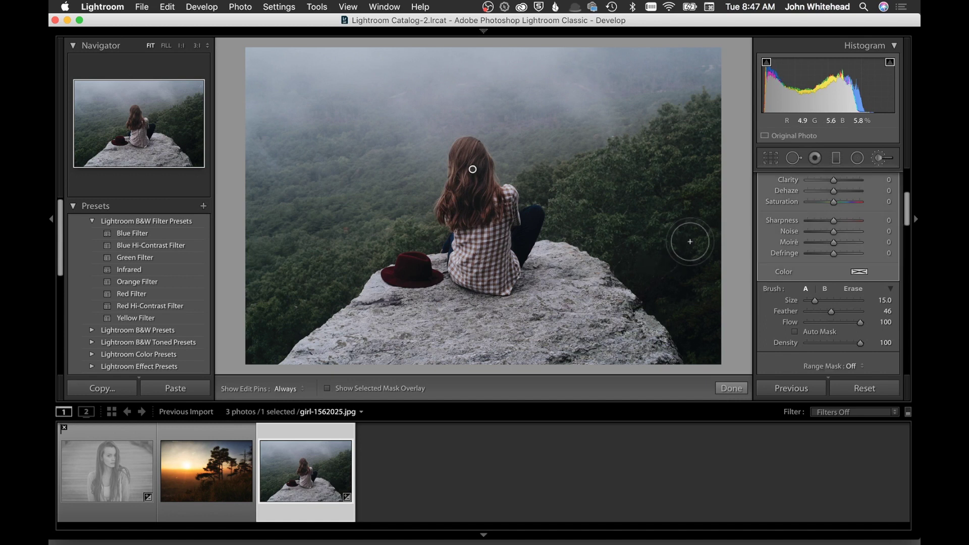
- Try different Shadows values on the hair mask and set its Shadows to 50
{"action": "scroll", "coordinate": [853, 236], "scroll_direction": "up", "scroll_amount": 3}
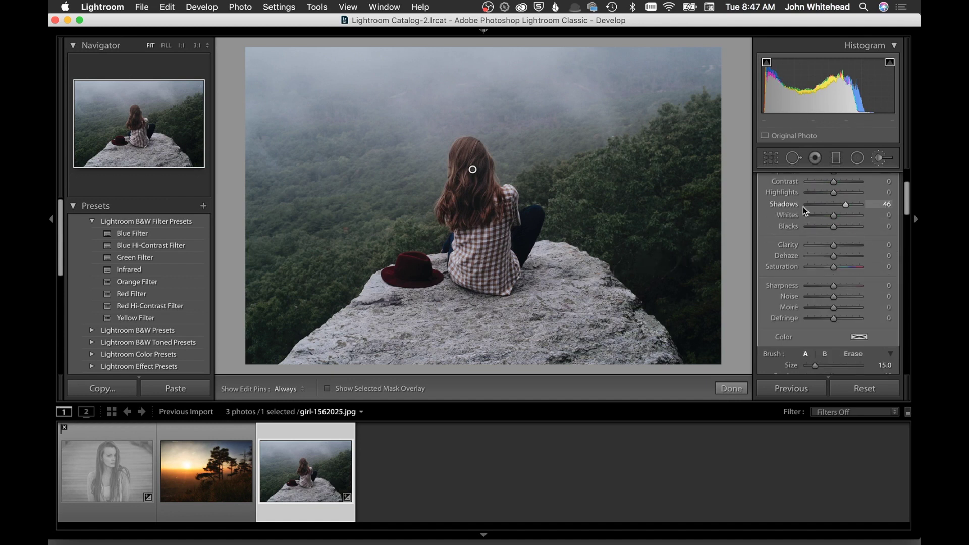
{"action": "left_click_drag", "start_coordinate": [880, 204], "coordinate": [910, 208]}
{"action": "left_click_drag", "start_coordinate": [817, 213], "coordinate": [845, 213]}
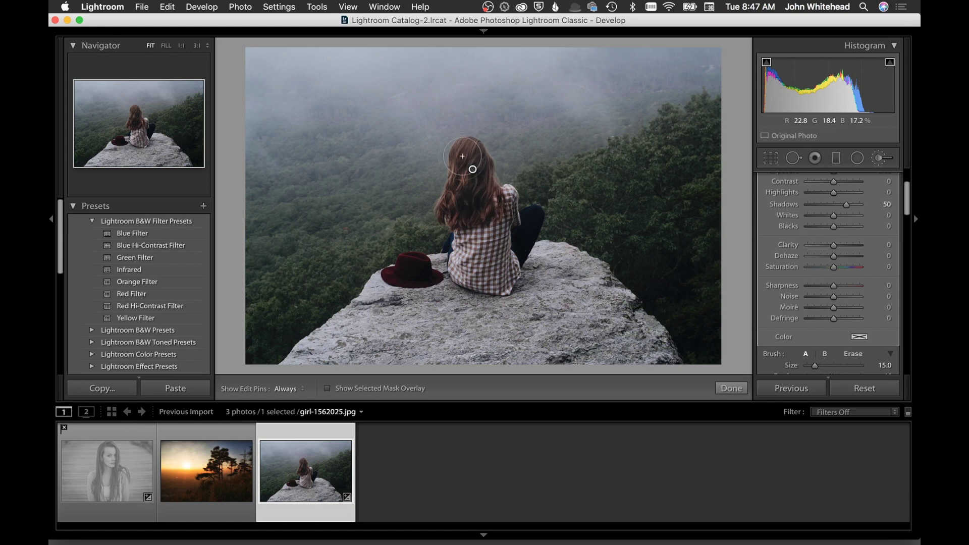
- Brush the same adjustment over the dark trees beside the rock with the edit pins hidden, and show the pins again
{"action": "key", "text": "h"}
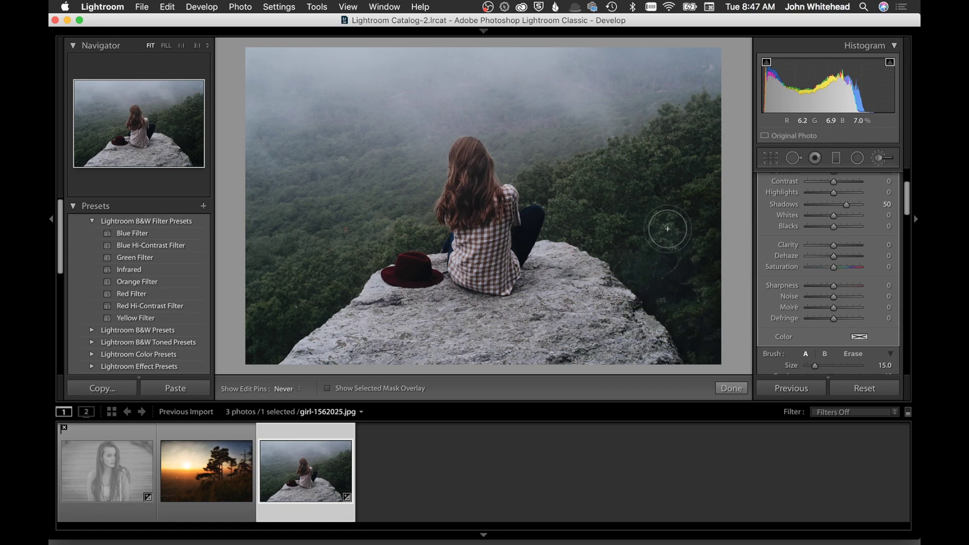
{"action": "key", "text": "h"}
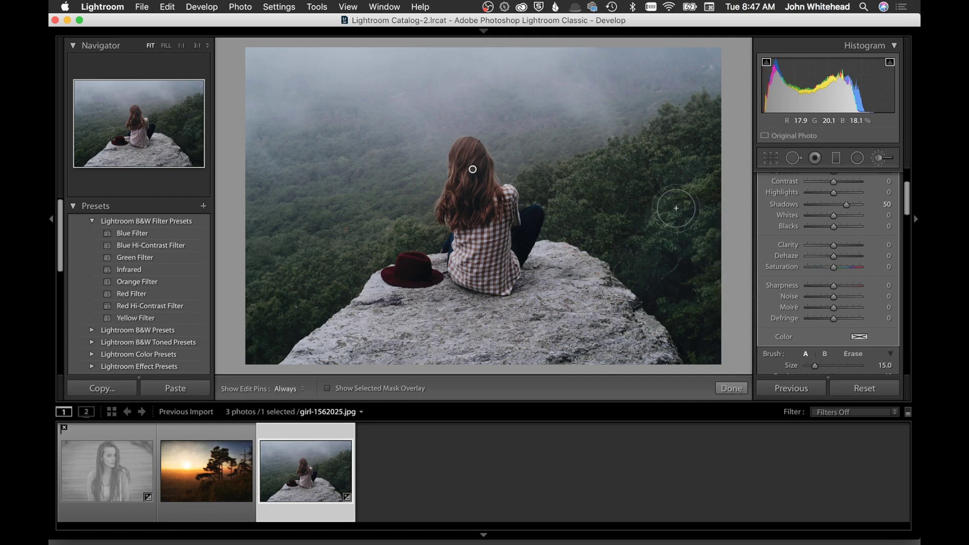
- Switch the brush temporarily to Erase, enlarge the eraser to size 15, and hide and show the edit pins
{"action": "key", "text": "alt"}
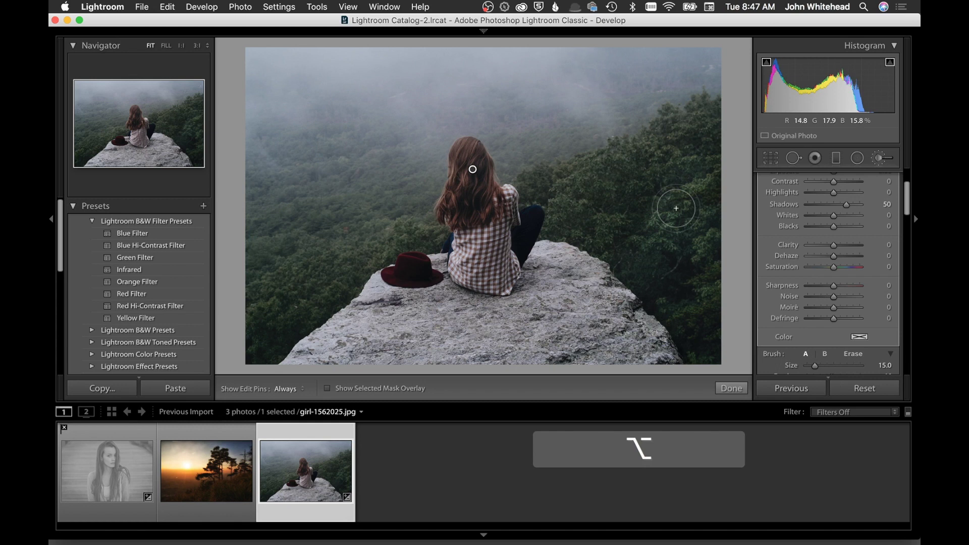
{"action": "key", "text": "alt"}
{"action": "key", "text": "alt+bracketright"}
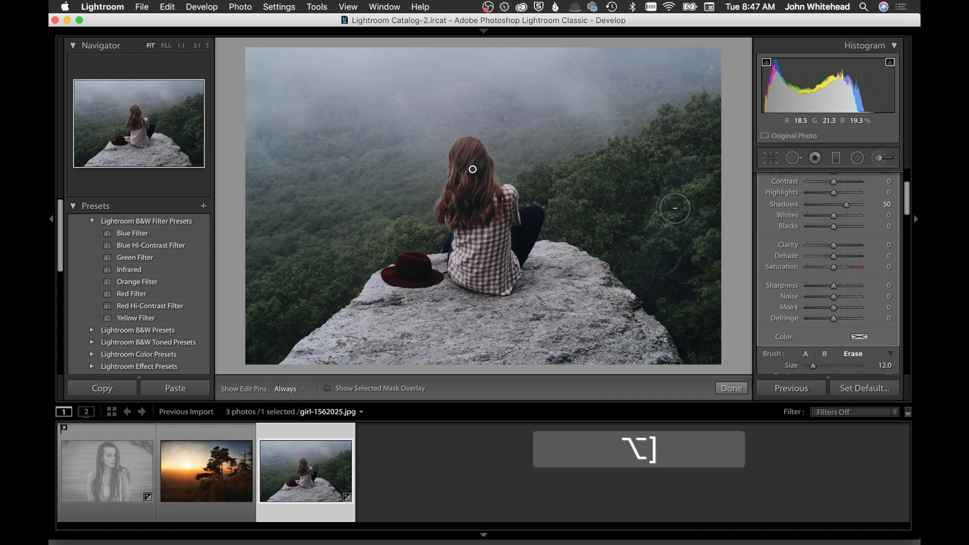
{"action": "key", "text": "h"}
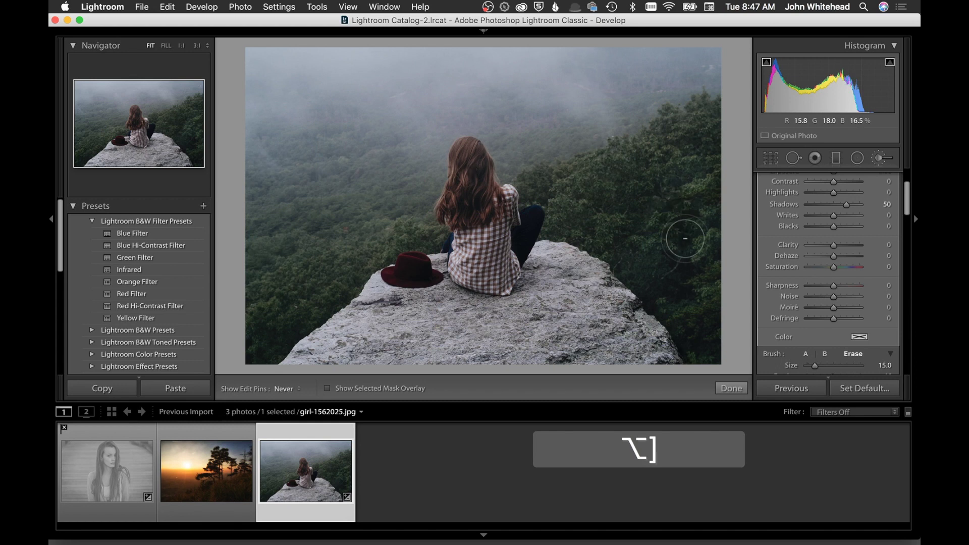
{"action": "key", "text": "h"}
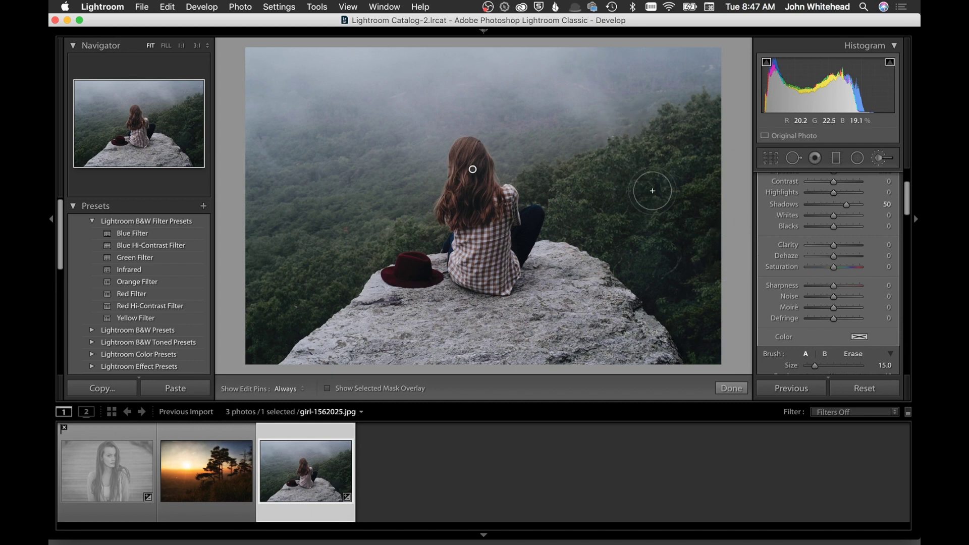
{"action": "key", "text": "alt"}
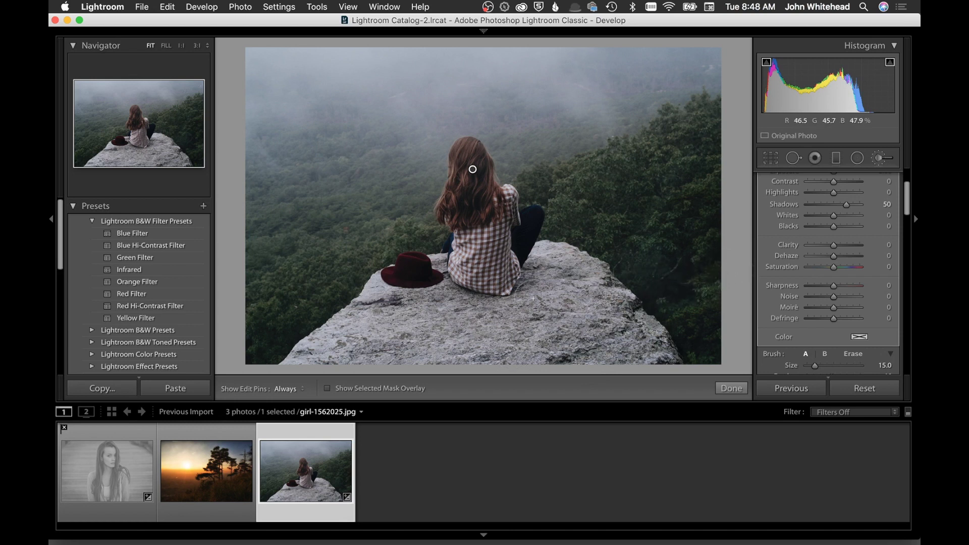
- Try the painted mask's Saturation at 100 and bring it back down to 1
{"action": "left_click_drag", "start_coordinate": [834, 266], "coordinate": [884, 272]}
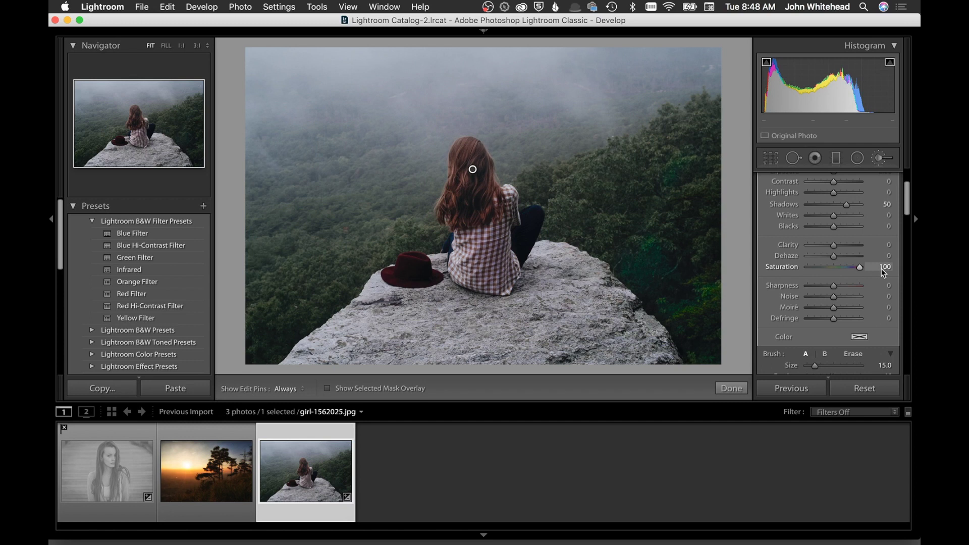
{"action": "left_click_drag", "start_coordinate": [773, 274], "coordinate": [830, 274]}
- Start a new brush mask with Shadows reset to zero and Saturation set to -100
{"action": "scroll", "coordinate": [835, 267], "scroll_direction": "up", "scroll_amount": 3}
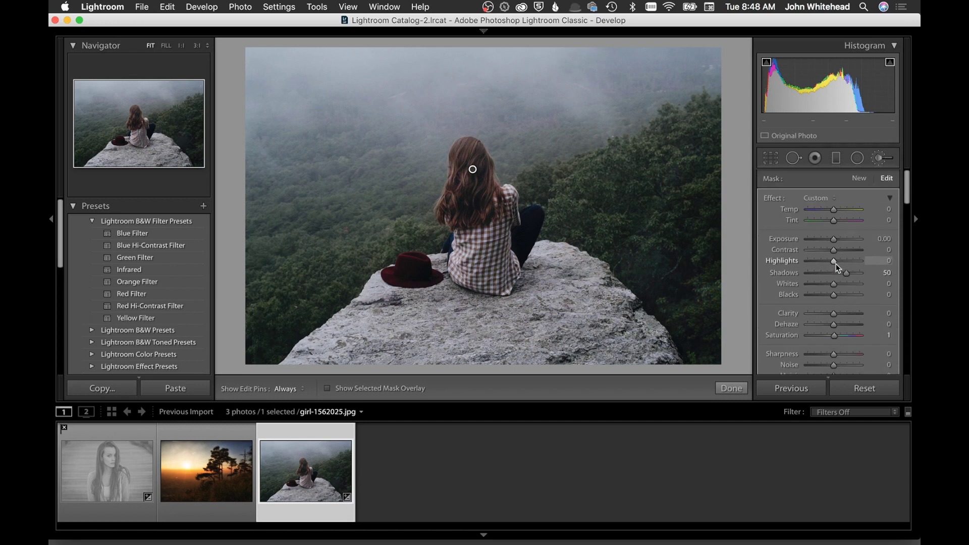
{"action": "left_click", "coordinate": [859, 179]}
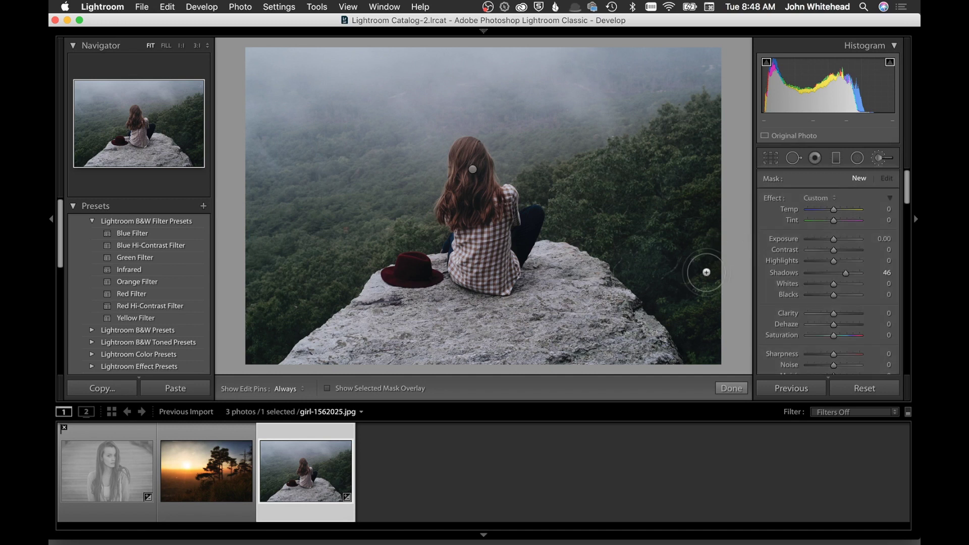
{"action": "double_click", "coordinate": [788, 275]}
{"action": "left_click_drag", "start_coordinate": [828, 334], "coordinate": [755, 341]}
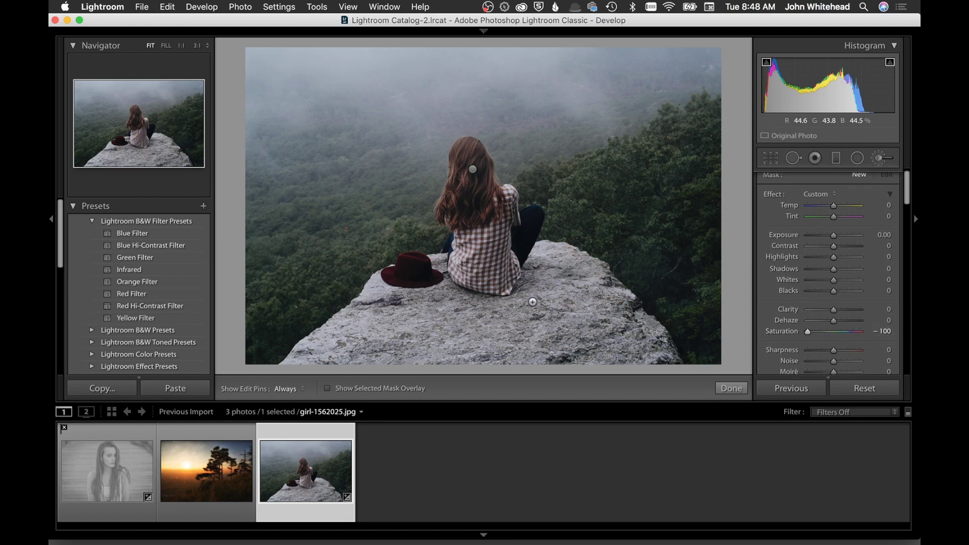
- Paint the desaturating brush over the rock and the hat with the edit pins hidden, and show the pins again
{"action": "key", "text": "h"}
{"action": "mouse_move", "coordinate": [403, 302]}
{"action": "left_mouse_down"}
{"action": "mouse_move", "coordinate": [419, 270]}
{"action": "mouse_move", "coordinate": [399, 267]}
{"action": "mouse_move", "coordinate": [417, 278]}
{"action": "mouse_move", "coordinate": [396, 280]}
{"action": "left_mouse_up"}
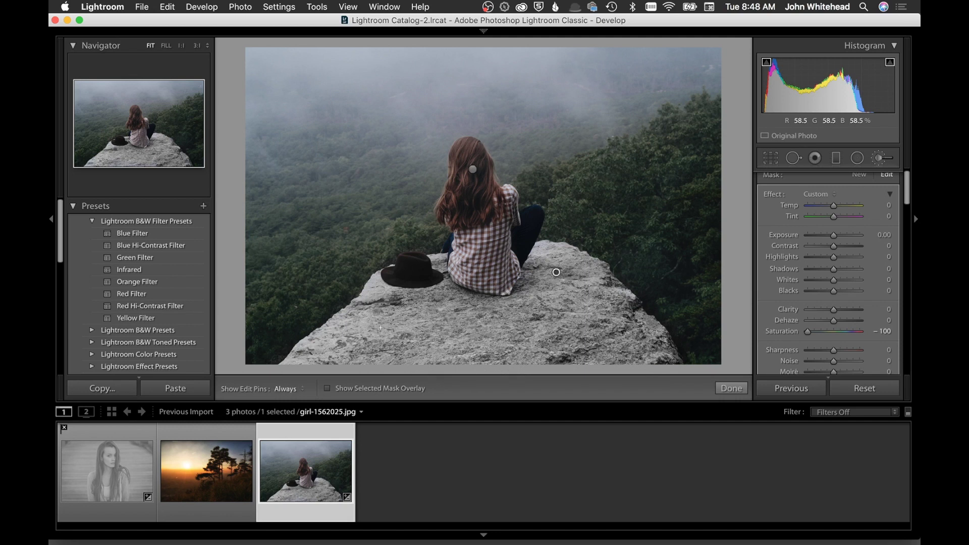
{"action": "key", "text": "h"}
- Set the rock mask's Exposure to -0.02, and try Temp 82 on the girl's mask before bringing it to -9
{"action": "mouse_move", "coordinate": [474, 175]}
{"action": "mouse_move", "coordinate": [834, 236]}
{"action": "left_mouse_down"}
{"action": "mouse_move", "coordinate": [757, 236]}
{"action": "mouse_move", "coordinate": [834, 252]}
{"action": "left_mouse_up"}
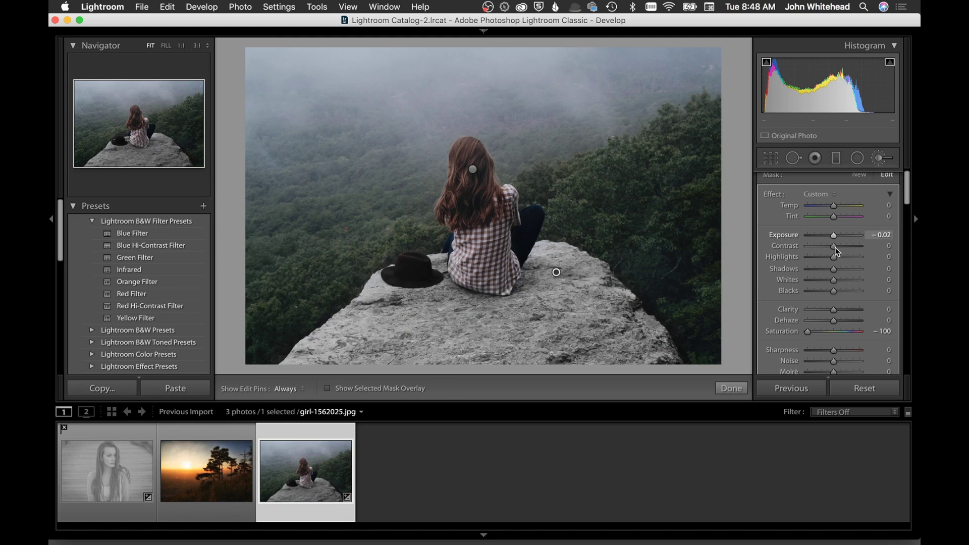
{"action": "left_click", "coordinate": [473, 172]}
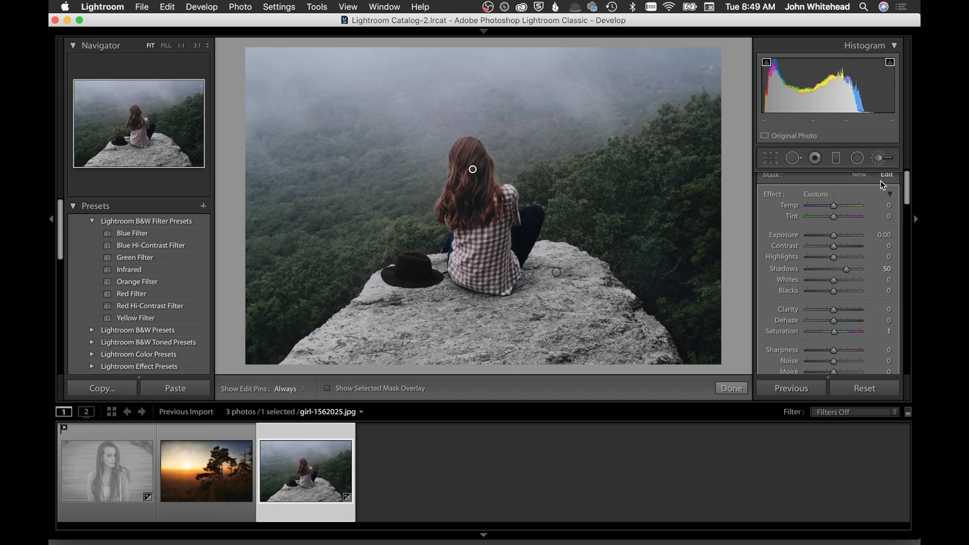
{"action": "key", "text": "alt"}
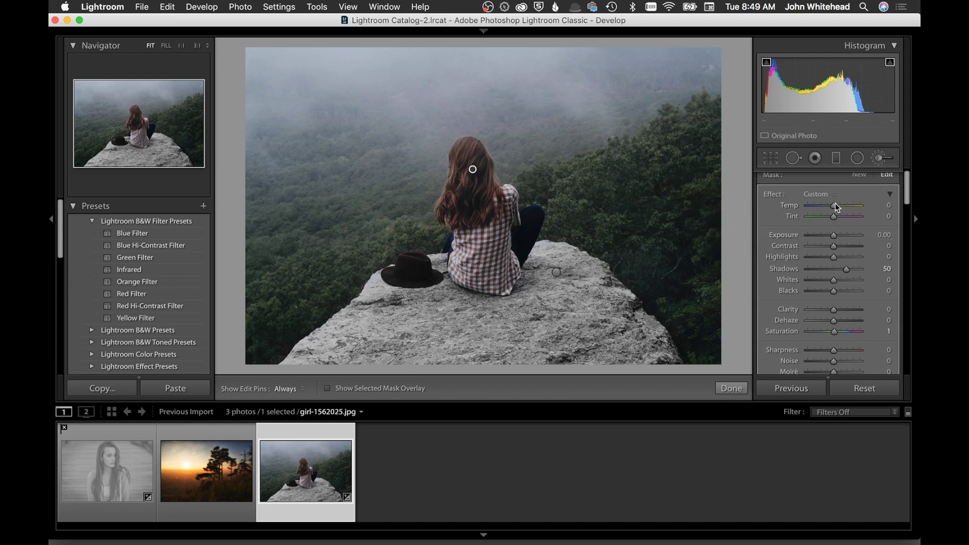
{"action": "left_click_drag", "start_coordinate": [837, 204], "coordinate": [852, 210]}
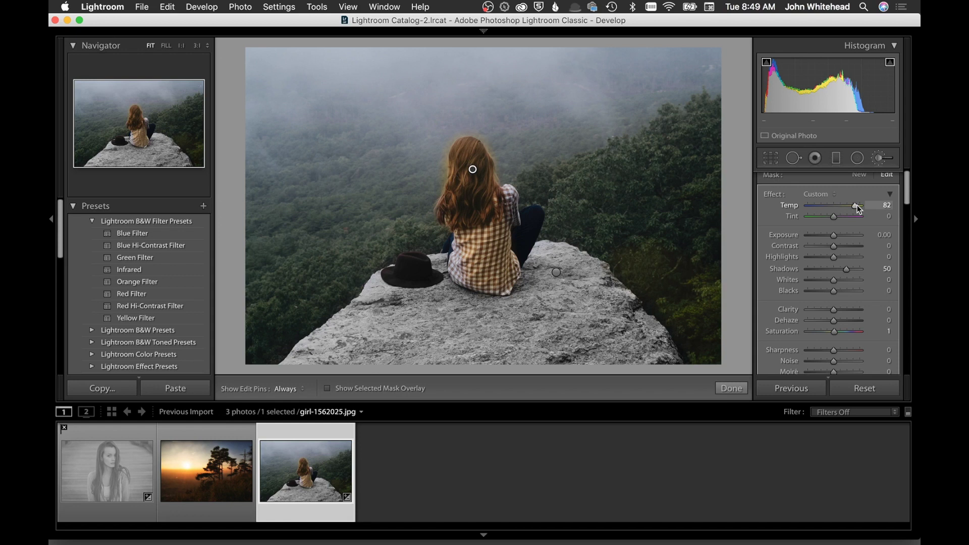
{"action": "left_click_drag", "start_coordinate": [831, 207], "coordinate": [834, 208]}
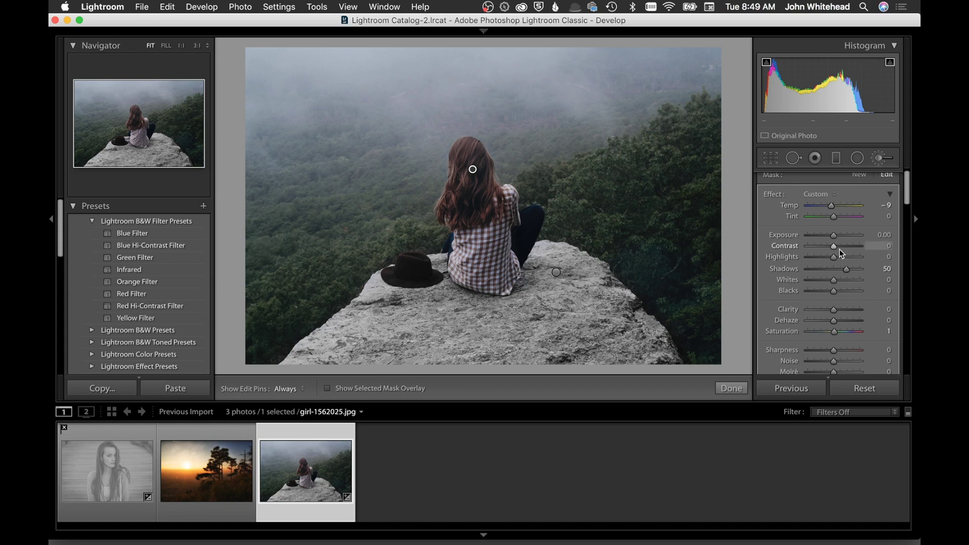
- Look through the selected mask's effect sliders, from Temp to Color, and the brush options down to Density and Range Mask
{"action": "scroll", "coordinate": [840, 251], "scroll_direction": "up", "scroll_amount": 1}
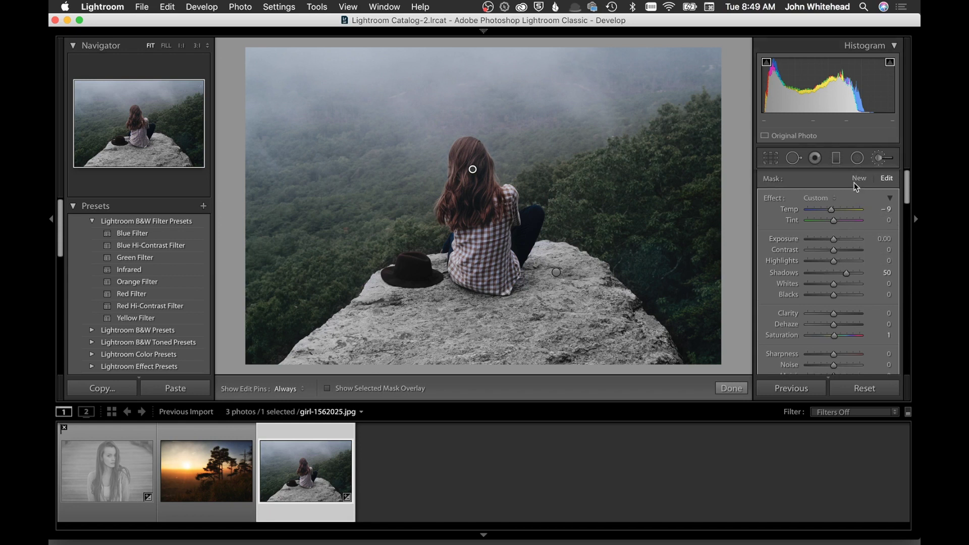
{"action": "scroll", "coordinate": [815, 262], "scroll_direction": "down", "scroll_amount": 6}
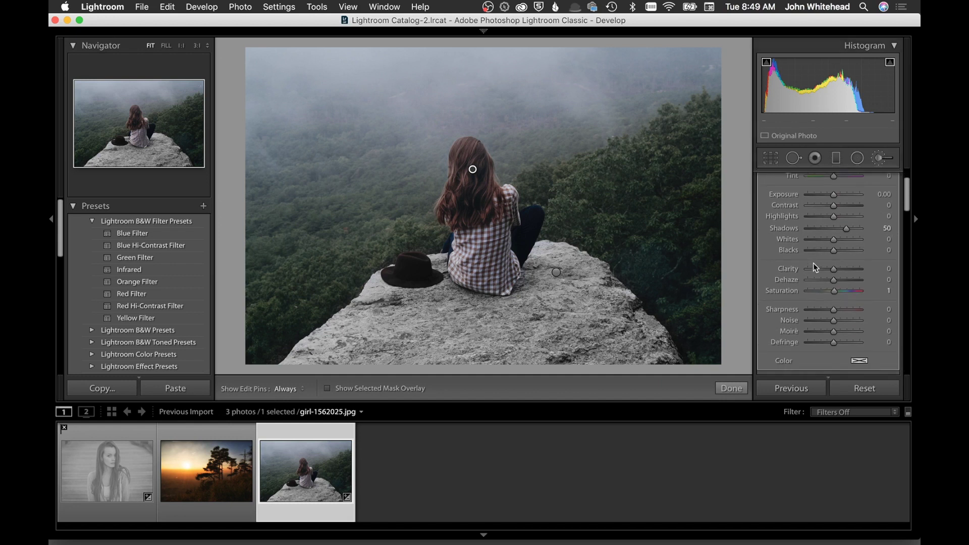
{"action": "scroll", "coordinate": [818, 273], "scroll_direction": "up", "scroll_amount": 6}
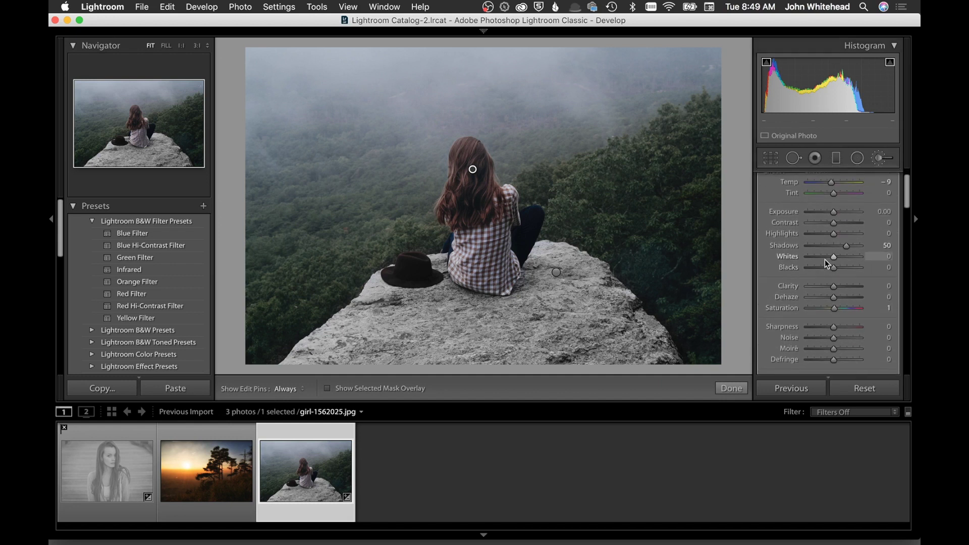
{"action": "scroll", "coordinate": [826, 305], "scroll_direction": "down", "scroll_amount": 6}
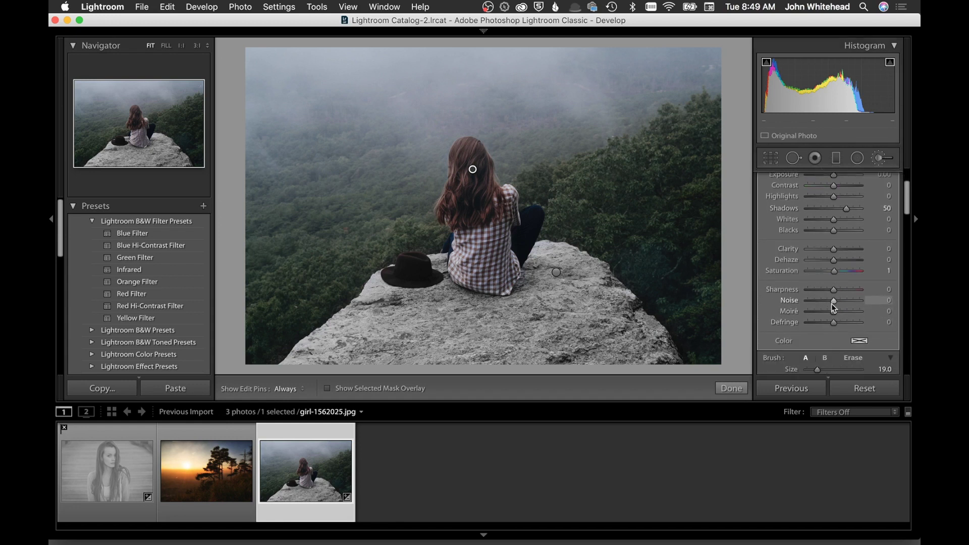
{"action": "scroll", "coordinate": [830, 302], "scroll_direction": "down", "scroll_amount": 12}
{"action": "scroll", "coordinate": [829, 301], "scroll_direction": "down", "scroll_amount": 9}
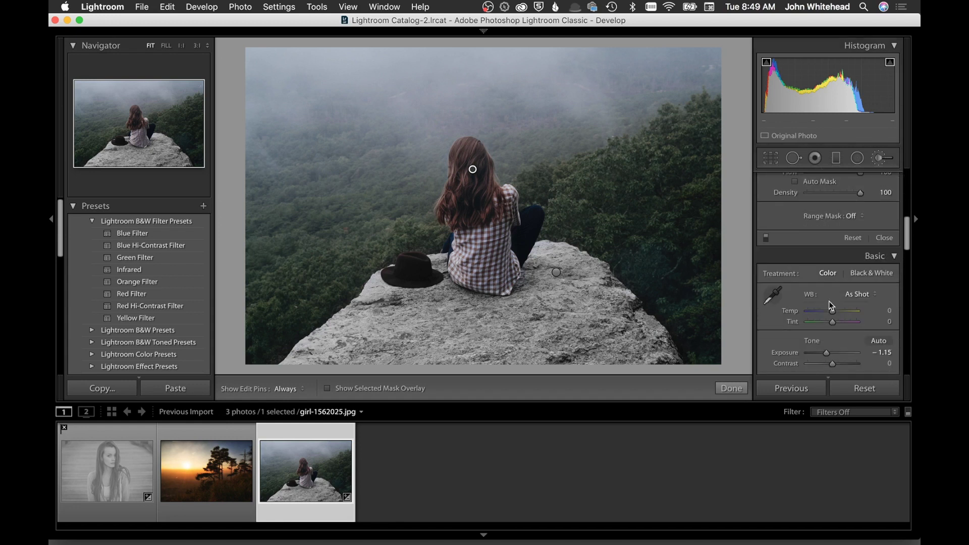
{"action": "scroll", "coordinate": [828, 298], "scroll_direction": "up", "scroll_amount": 20}
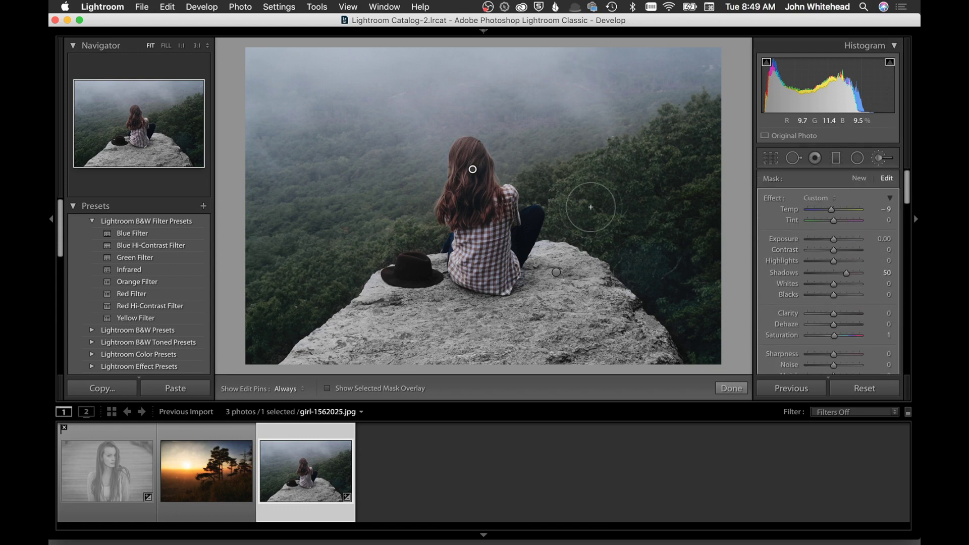
{"action": "scroll", "coordinate": [823, 260], "scroll_direction": "down", "scroll_amount": 1}
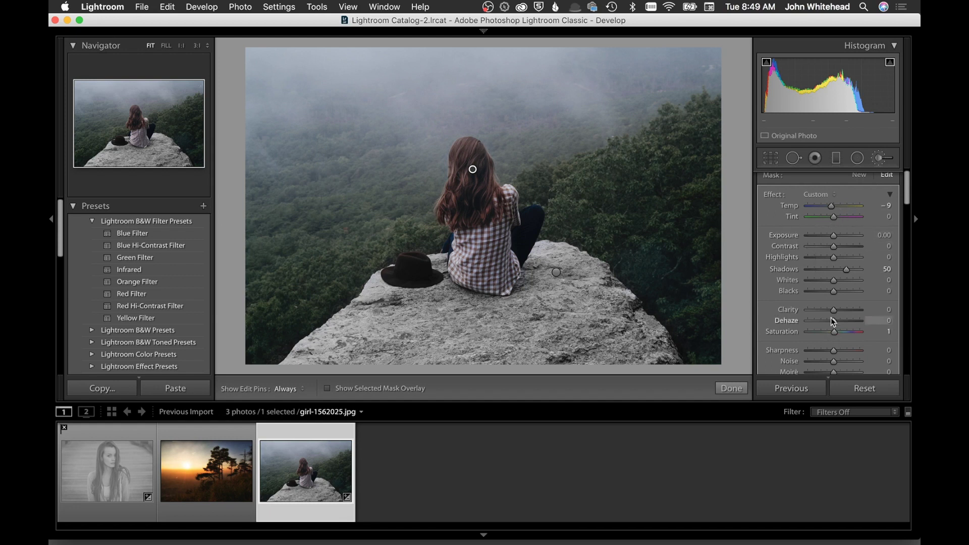
{"action": "scroll", "coordinate": [840, 323], "scroll_direction": "down", "scroll_amount": 3}
{"action": "scroll", "coordinate": [845, 307], "scroll_direction": "down", "scroll_amount": 4}
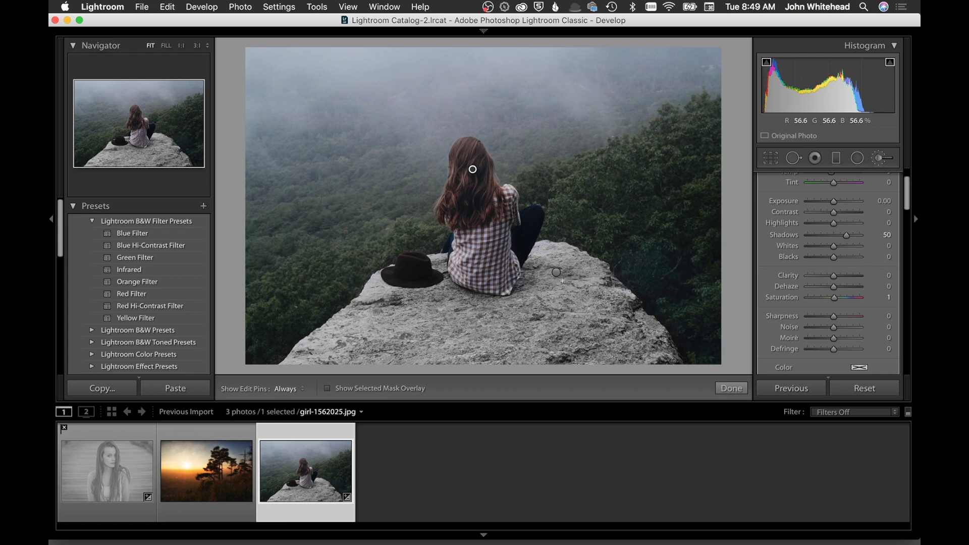
- Switch to the black-and-white portrait adult-1867889.jpg and restart the Adjustment Brush on it
{"action": "left_click", "coordinate": [122, 465]}
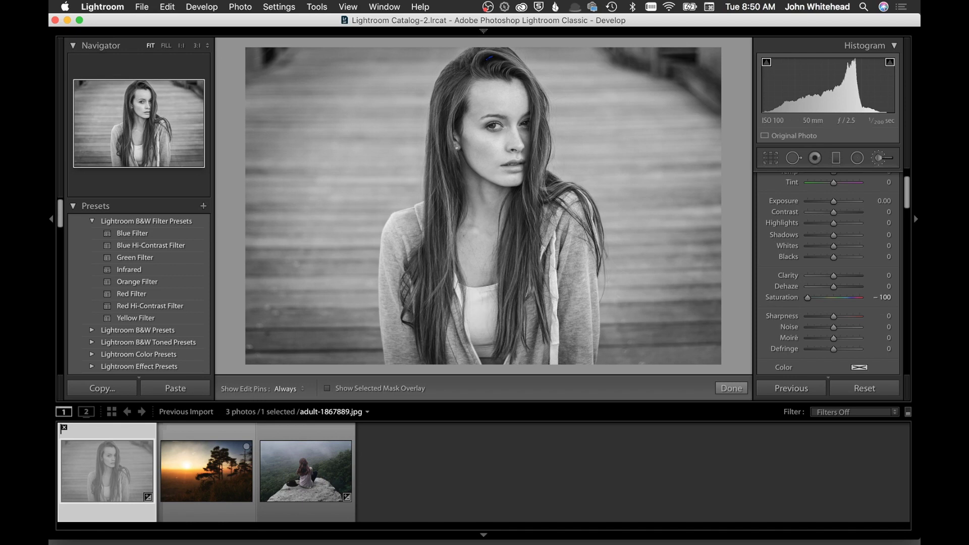
{"action": "left_click", "coordinate": [879, 160]}
{"action": "left_click", "coordinate": [879, 155]}
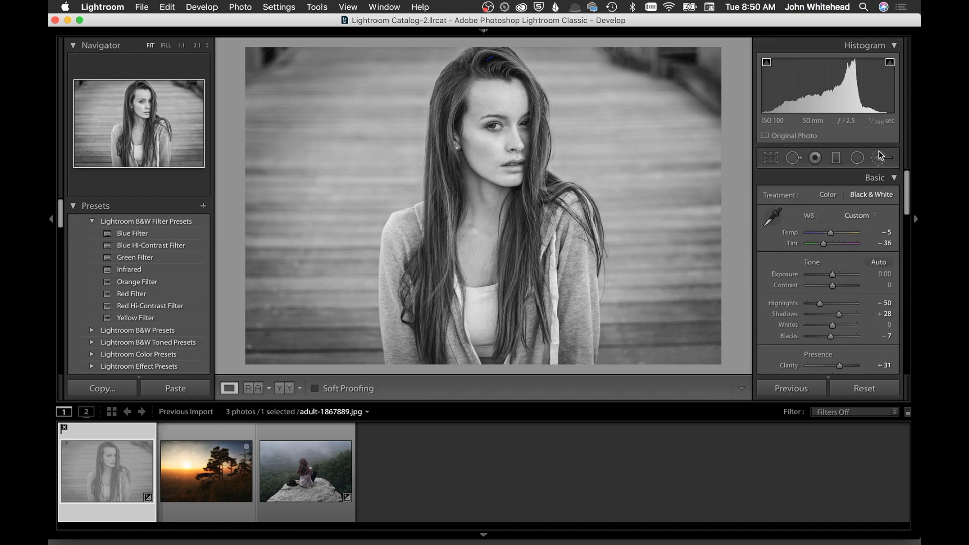
{"action": "left_click", "coordinate": [879, 156]}
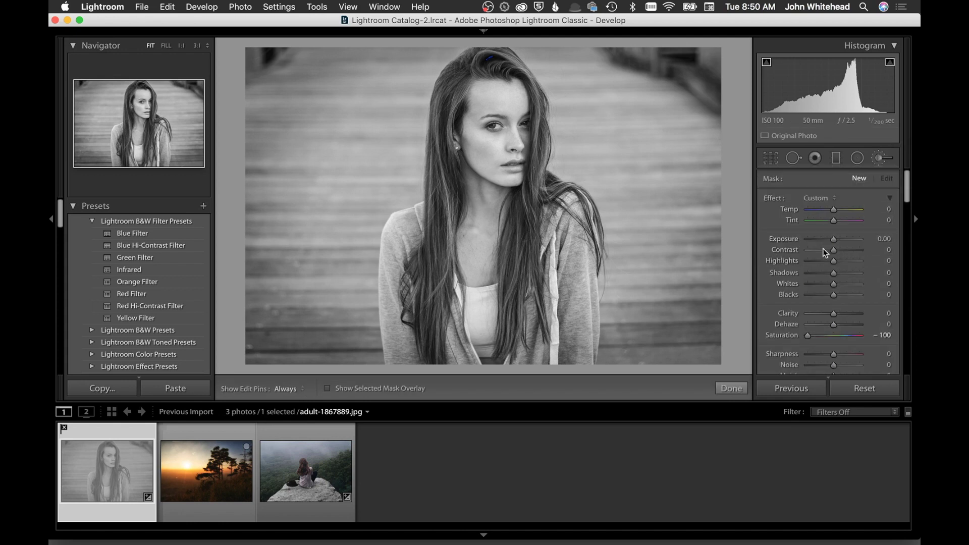
- Reset the brush's Saturation, set Exposure to -0.46 and Highlights to -14, and paint over the woman's white top
{"action": "double_click", "coordinate": [788, 336]}
{"action": "left_click_drag", "start_coordinate": [831, 240], "coordinate": [829, 261]}
{"action": "left_click_drag", "start_coordinate": [487, 302], "coordinate": [495, 354]}
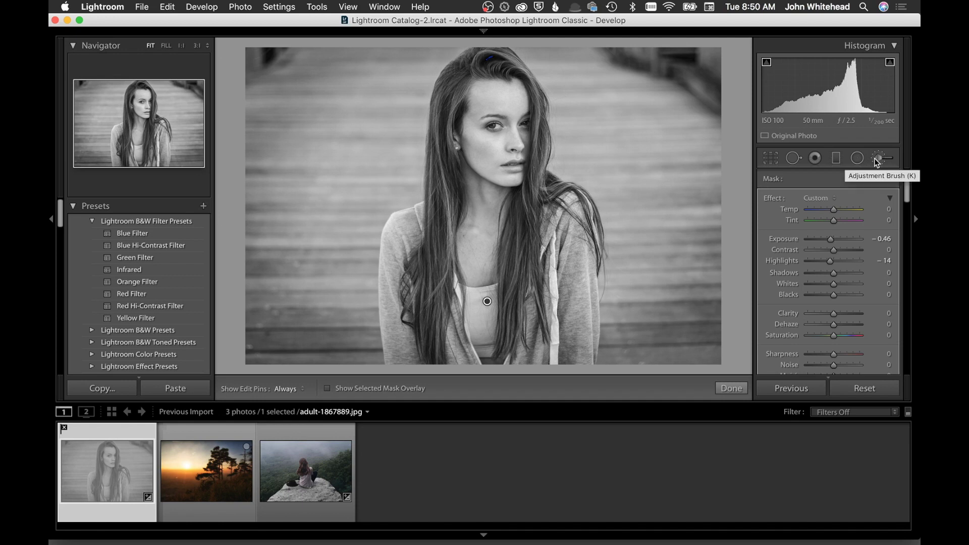
- Reset the white top mask's Exposure and Highlights to zero and set its Sharpness to 4
{"action": "double_click", "coordinate": [785, 238]}
{"action": "double_click", "coordinate": [788, 261]}
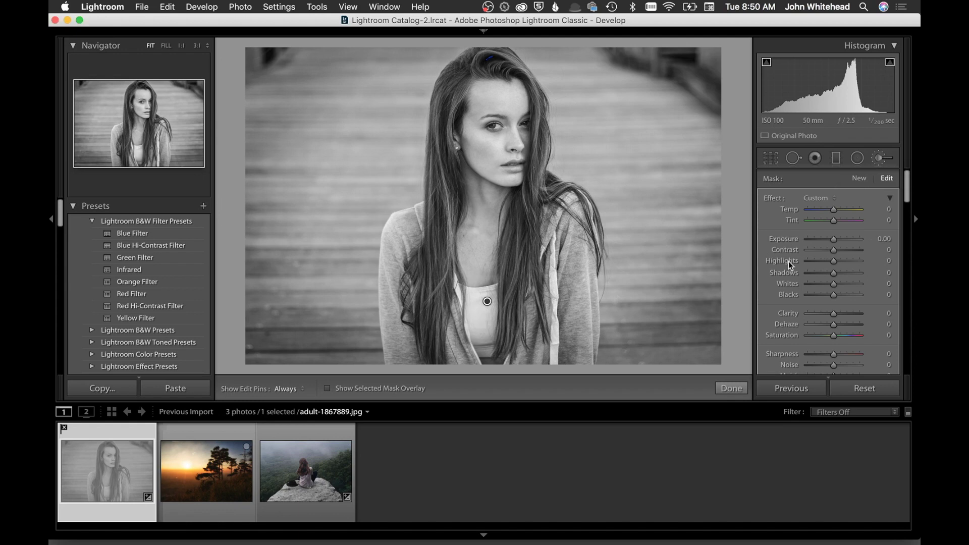
{"action": "scroll", "coordinate": [801, 297], "scroll_direction": "down", "scroll_amount": 5}
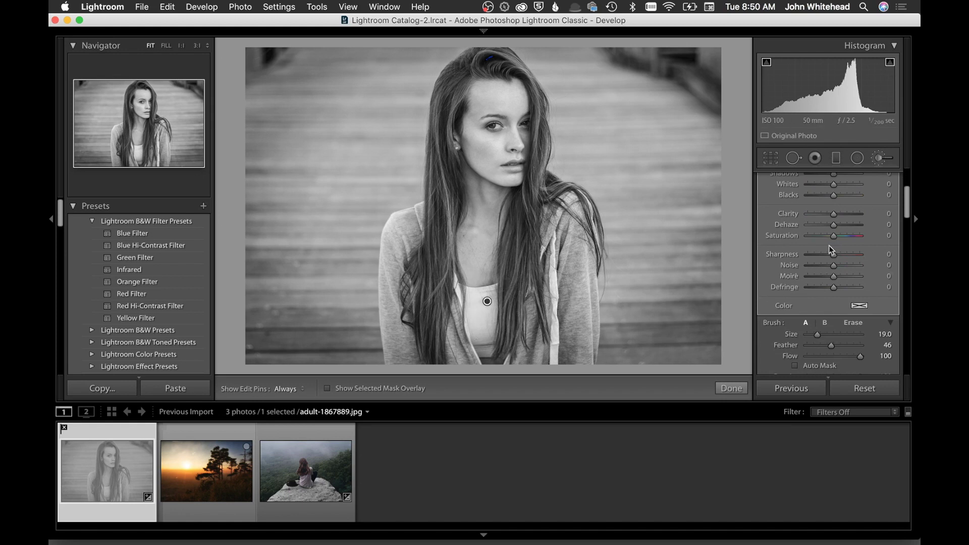
{"action": "mouse_move", "coordinate": [830, 254]}
{"action": "left_mouse_down"}
{"action": "mouse_move", "coordinate": [860, 255]}
{"action": "mouse_move", "coordinate": [832, 257]}
{"action": "left_mouse_up"}
{"action": "scroll", "coordinate": [803, 265], "scroll_direction": "down", "scroll_amount": 1}
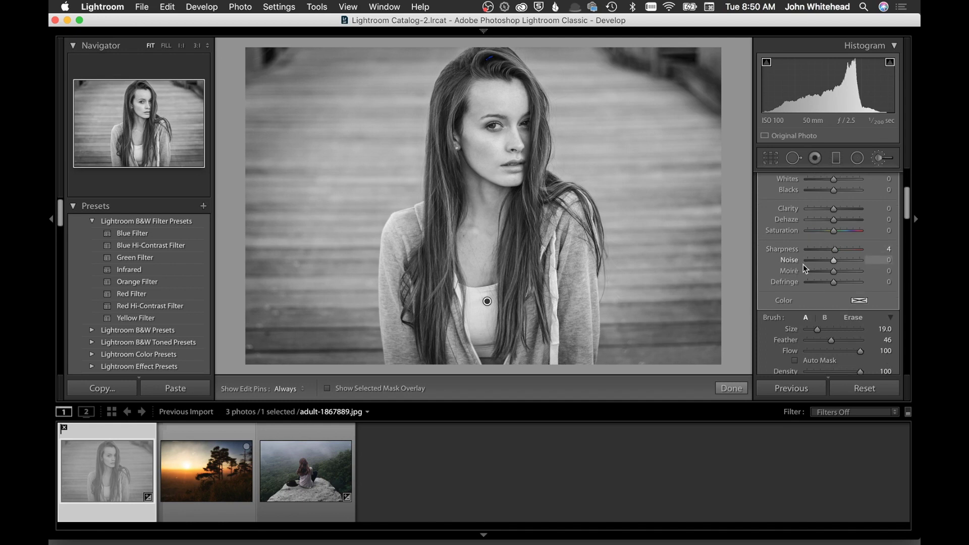